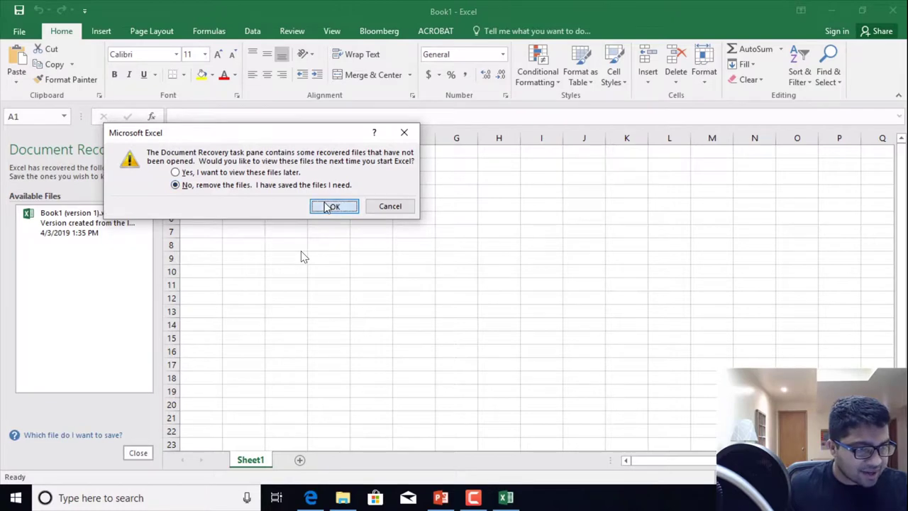
- Discard the recovered files and paste the copied federal tax rate table from the PowerPoint slide into the blank Excel sheet at B2
key(Return)
key(alt+Tab)
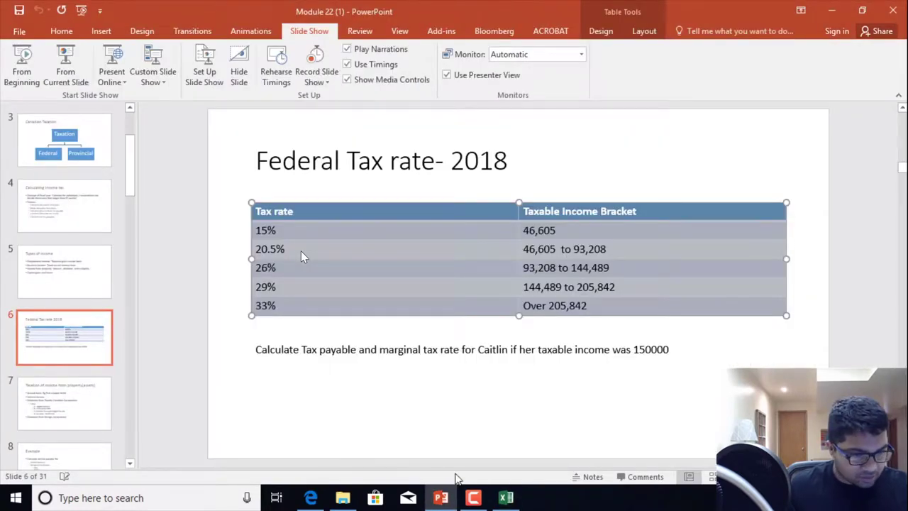
key(alt+Tab)
ctrl+scroll(301, 257, up, 3)
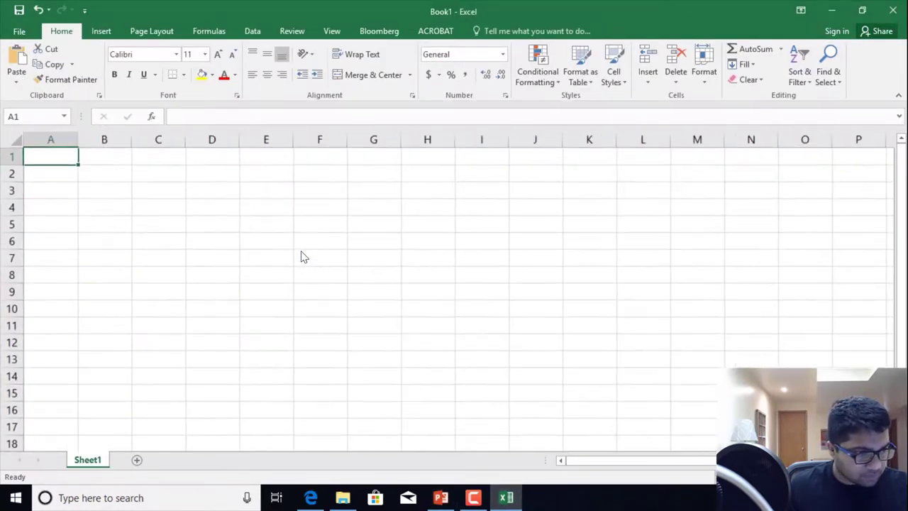
click(113, 173)
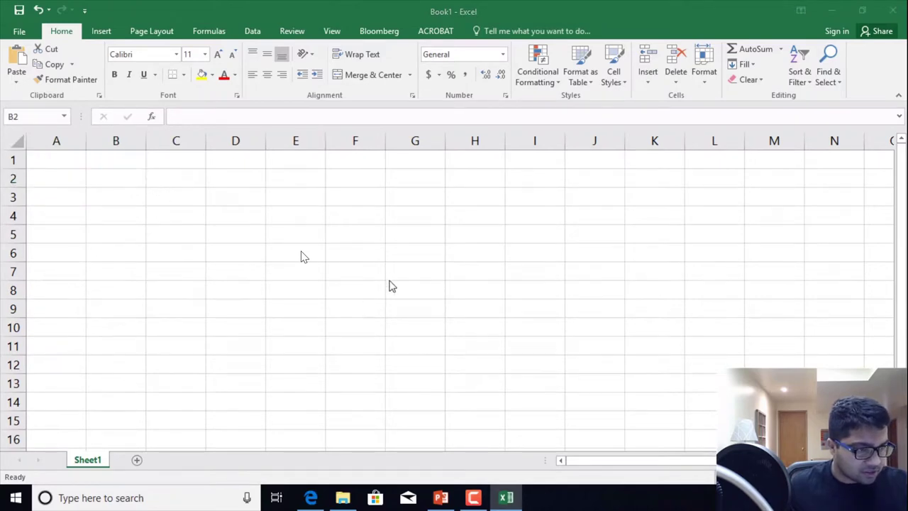
key(alt+Tab)
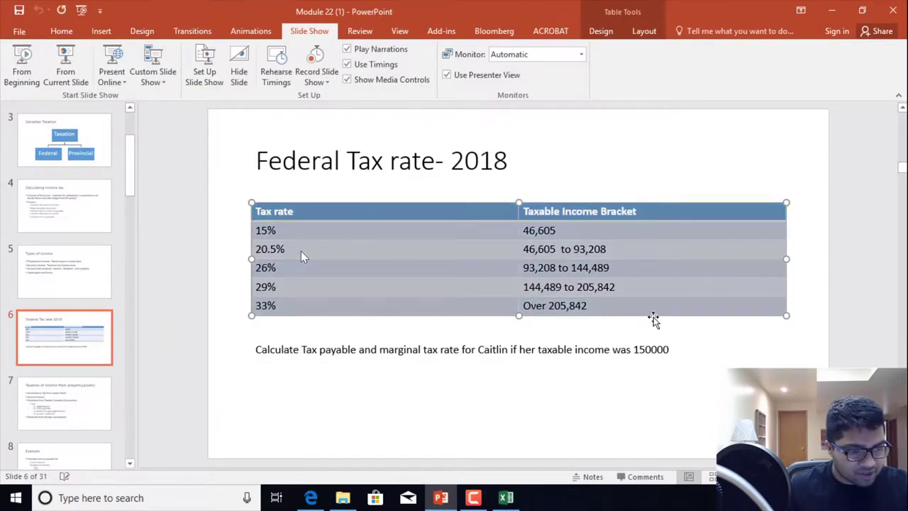
key(alt+Tab)
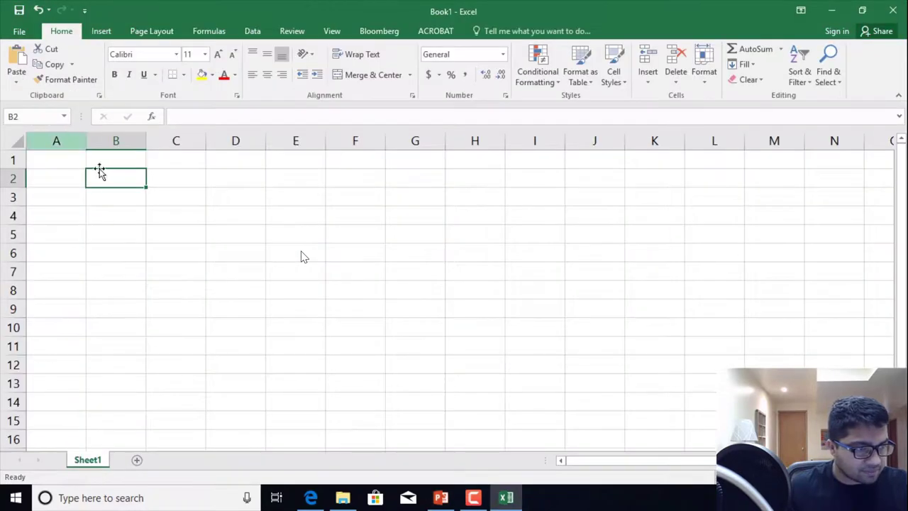
key(ctrl+v)
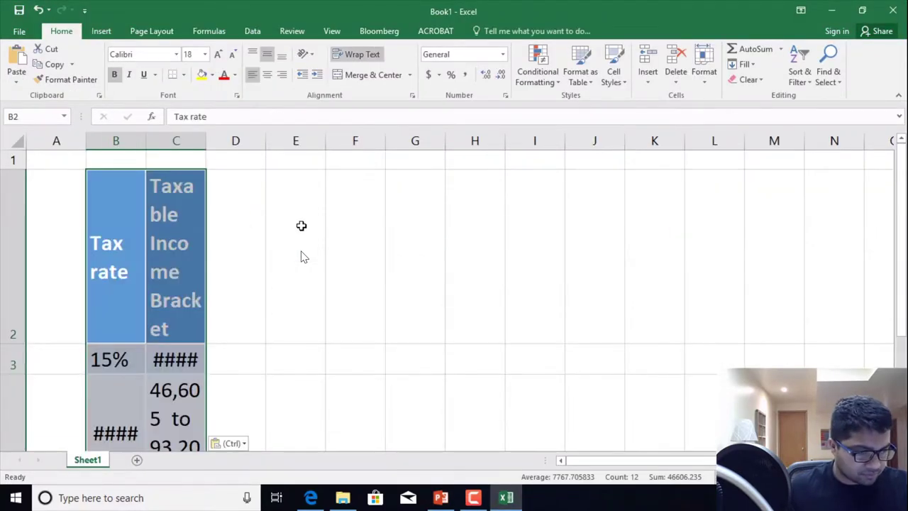
- Widen columns B and C so the tax rates and bracket texts fit on one line, and slightly reduce row 4's height
drag(200, 141, 200, 141)
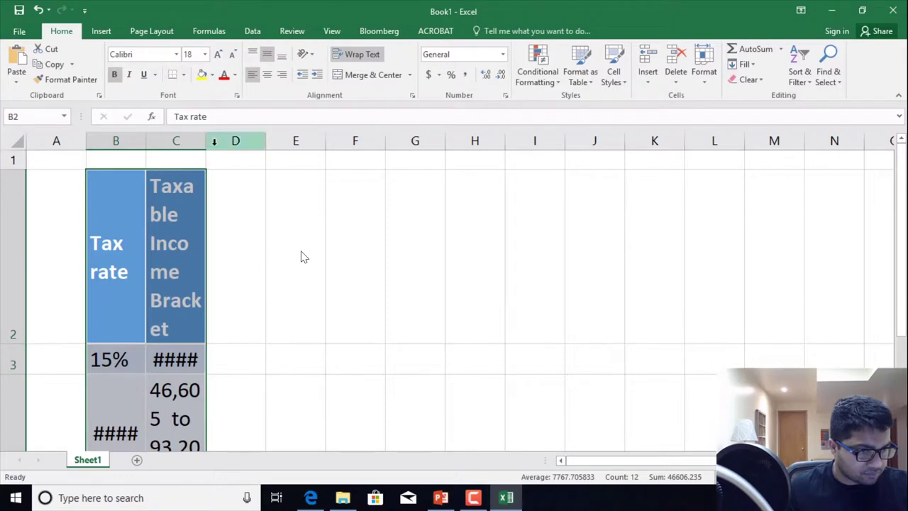
double_click(202, 141)
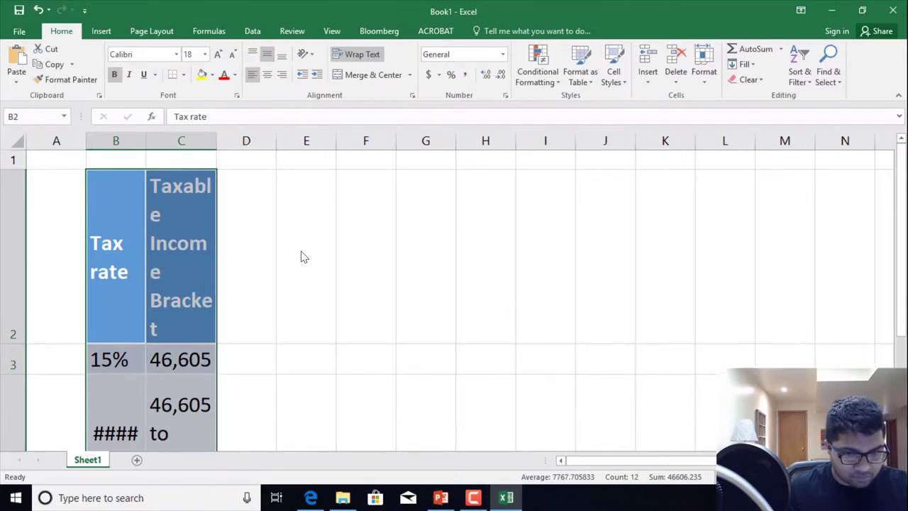
scroll(301, 257, down, 7)
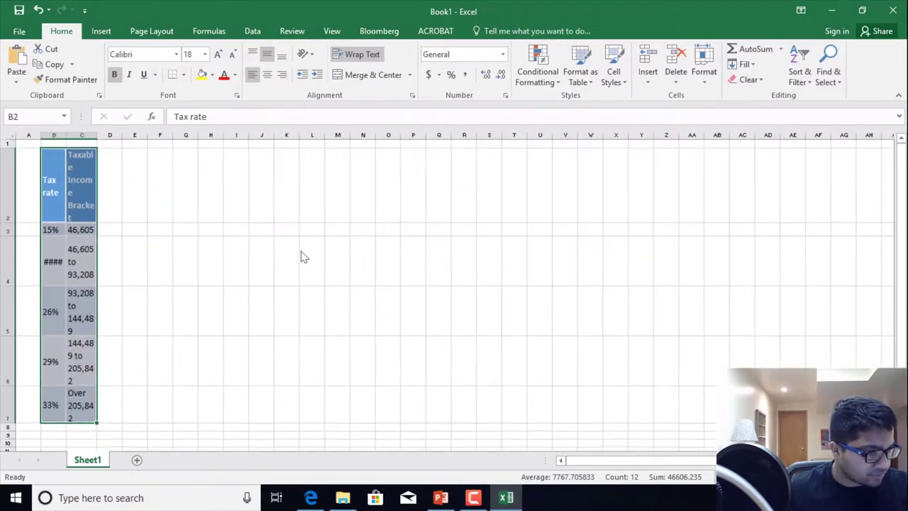
double_click(67, 135)
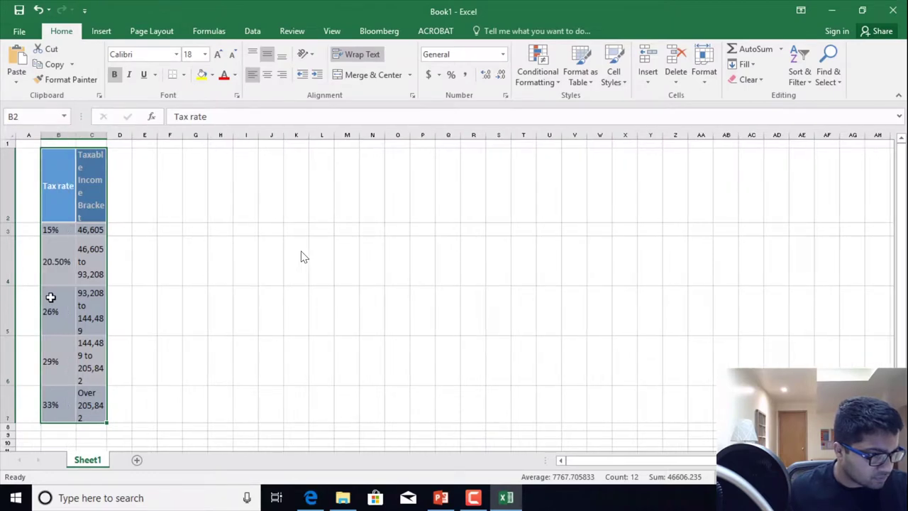
drag(10, 286, 11, 281)
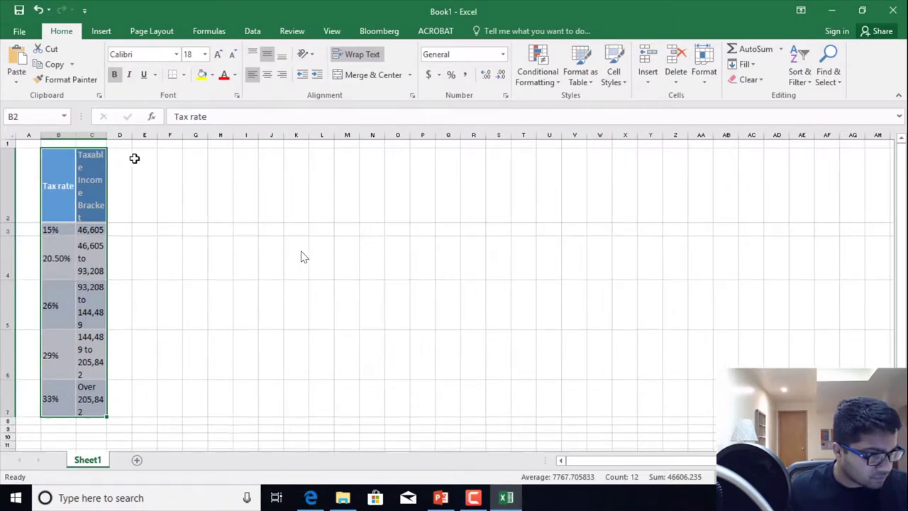
drag(107, 135, 269, 136)
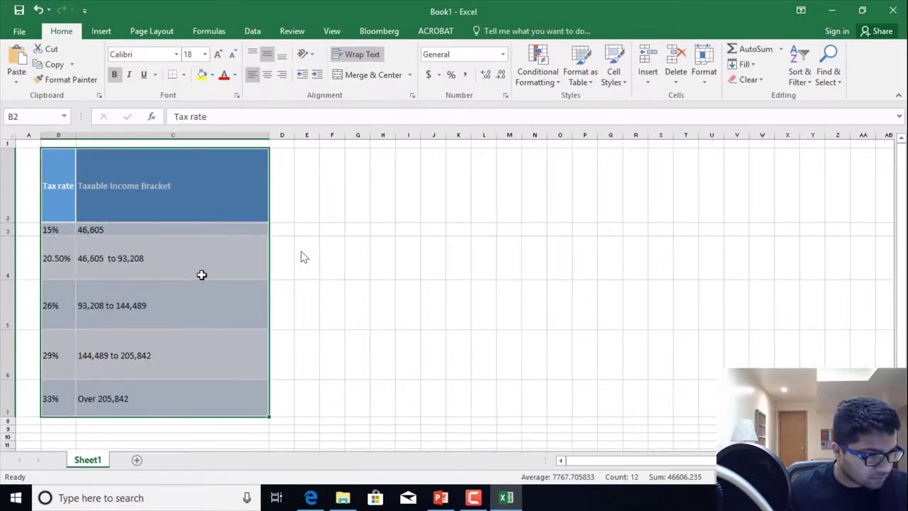
click(306, 305)
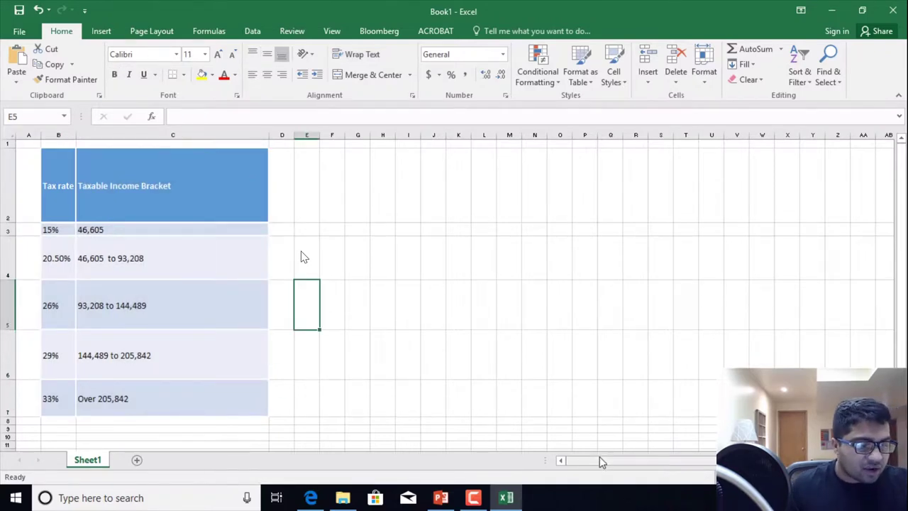
- Review the tax question on the PowerPoint slide, then return to Excel and fill the 144,489 to 205,842 bracket cell with yellow
key(alt+Tab)
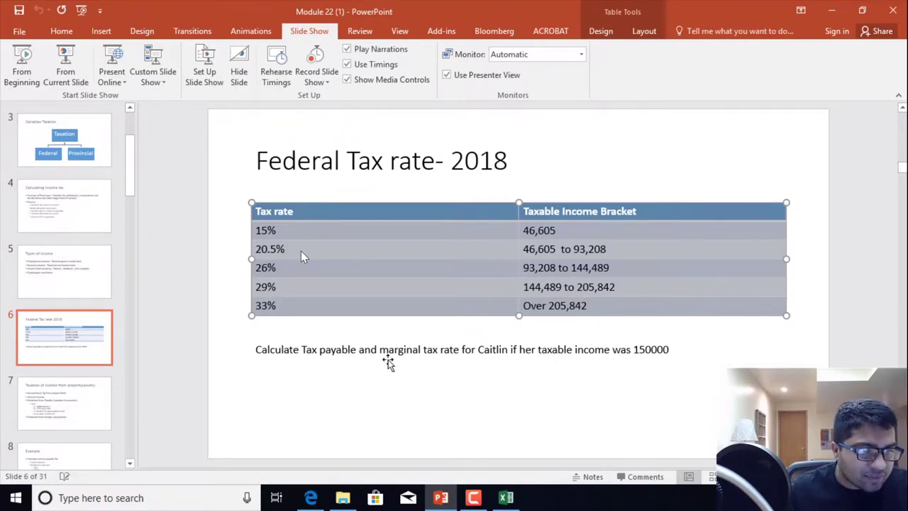
key(alt+Tab)
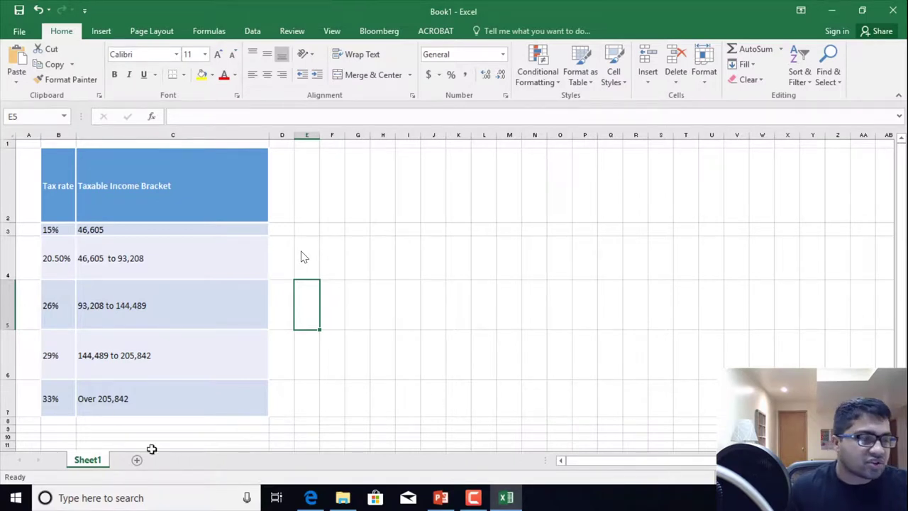
click(109, 357)
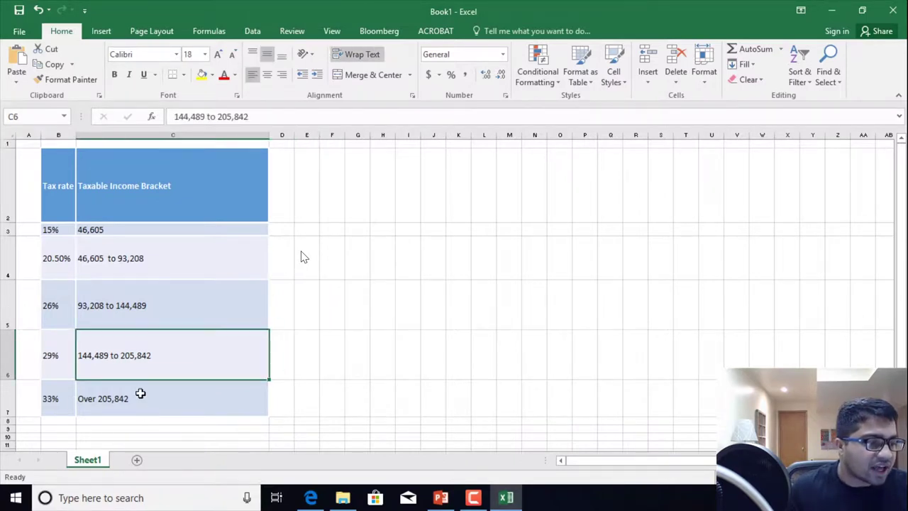
click(202, 75)
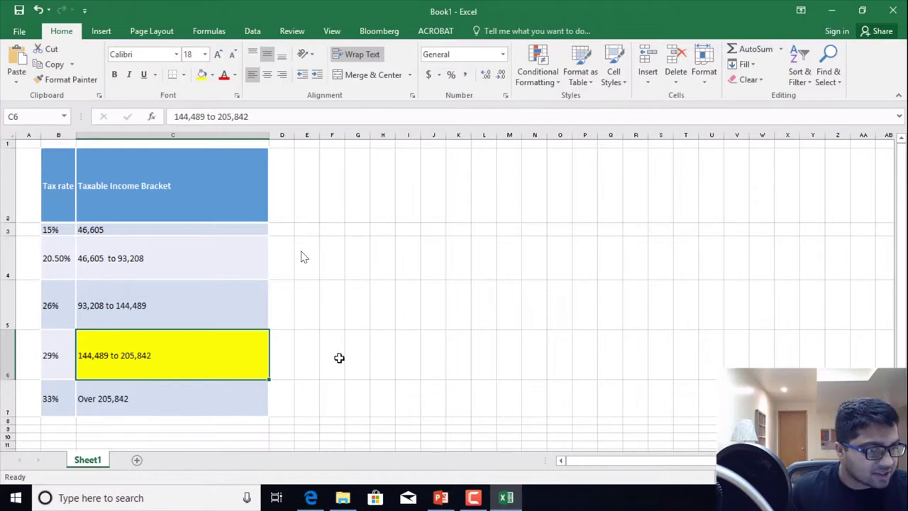
click(288, 361)
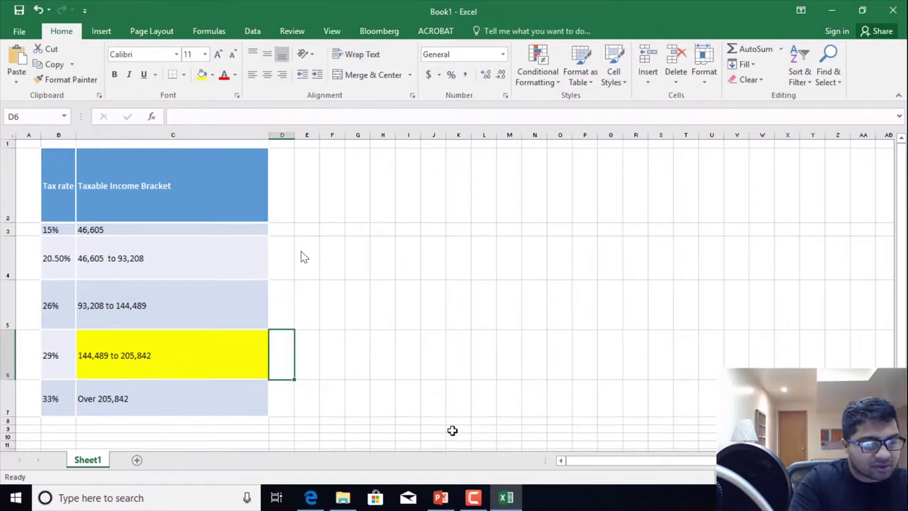
text(=15000)
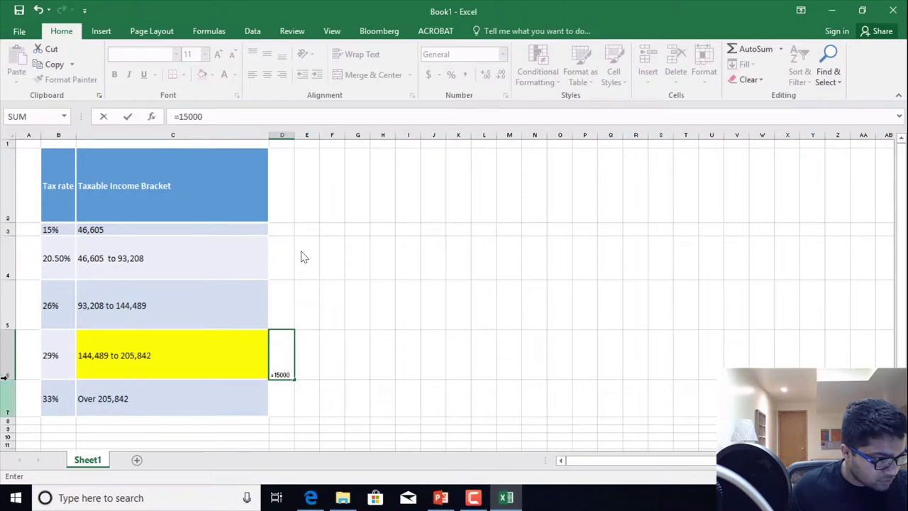
key(Escape)
click(385, 385)
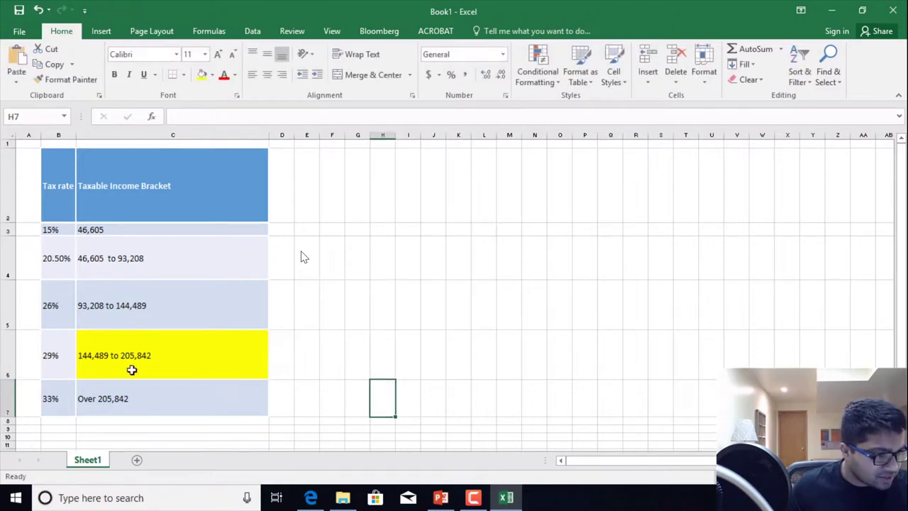
- Reduce the heights of table rows 4 to 7 to fit their single-line contents more closely
drag(14, 378, 10, 363)
drag(10, 328, 10, 251)
drag(10, 309, 10, 291)
drag(12, 328, 16, 312)
ctrl+scroll(301, 256, up, 5)
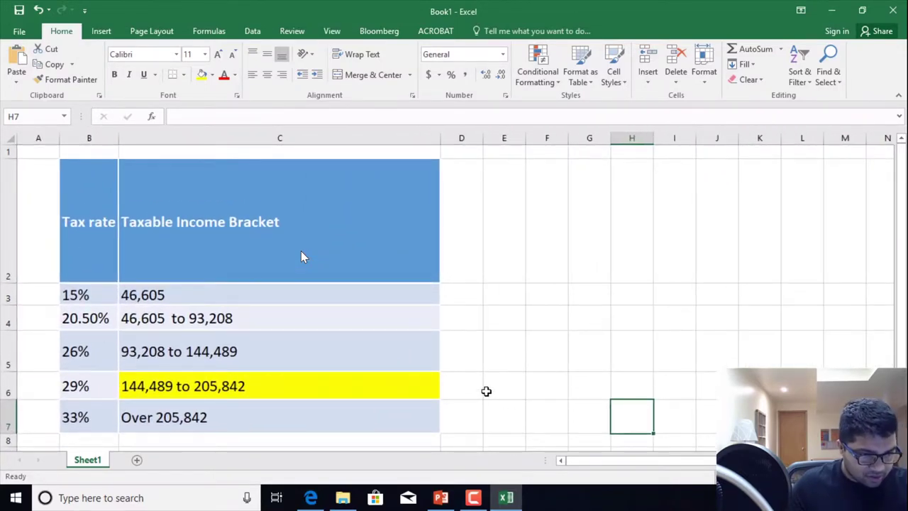
click(478, 389)
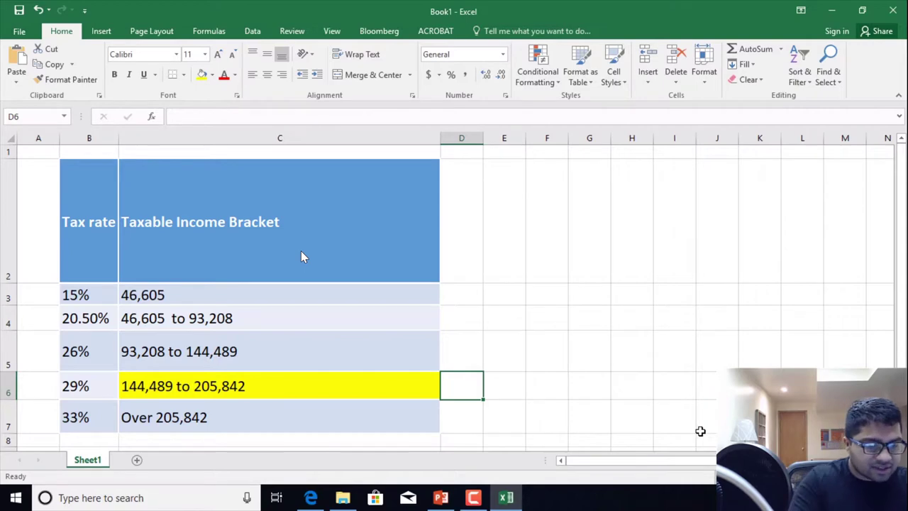
text(=150)
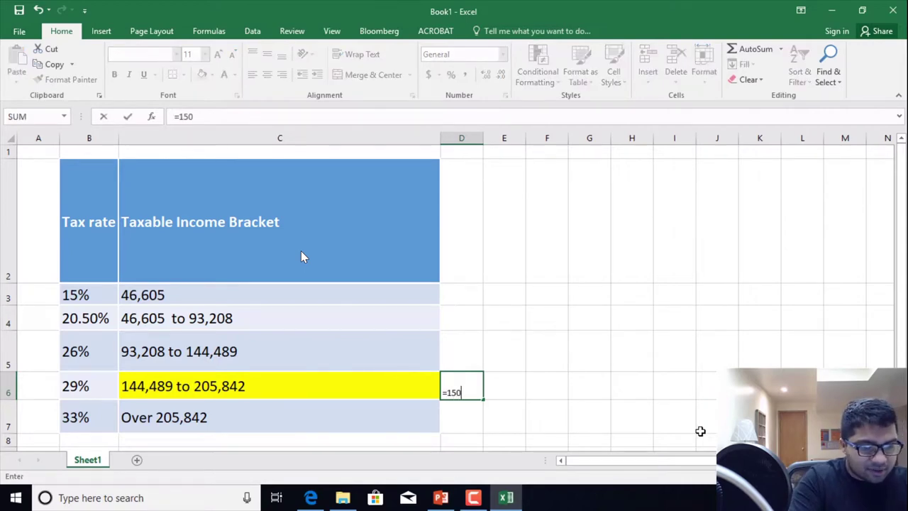
text(000-144489)
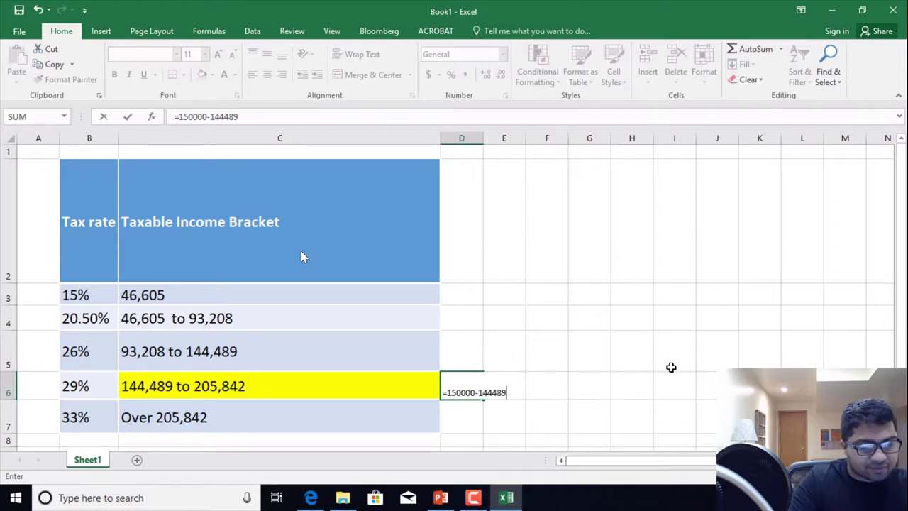
key(Return)
- Calculate the tax for the 29% bracket in E6 with the formula =D6*B6
key(Up)
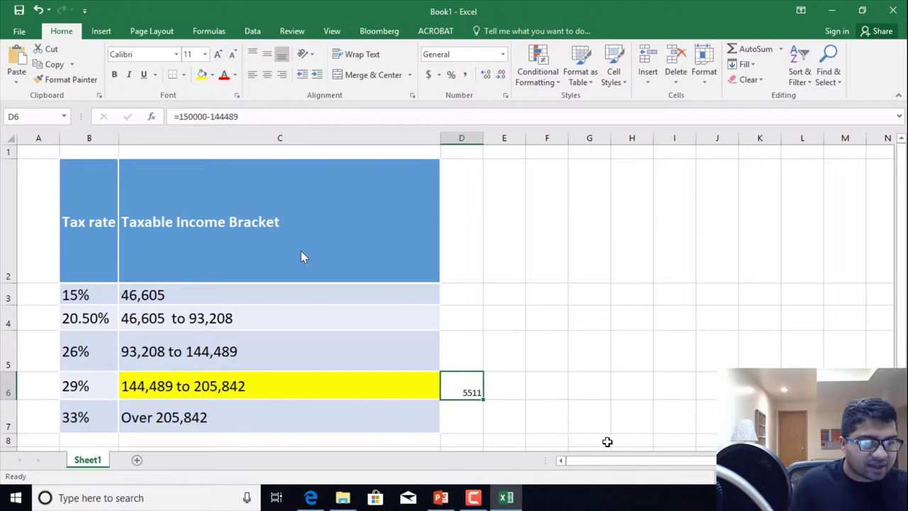
key(Right)
text(=)
key(Left)
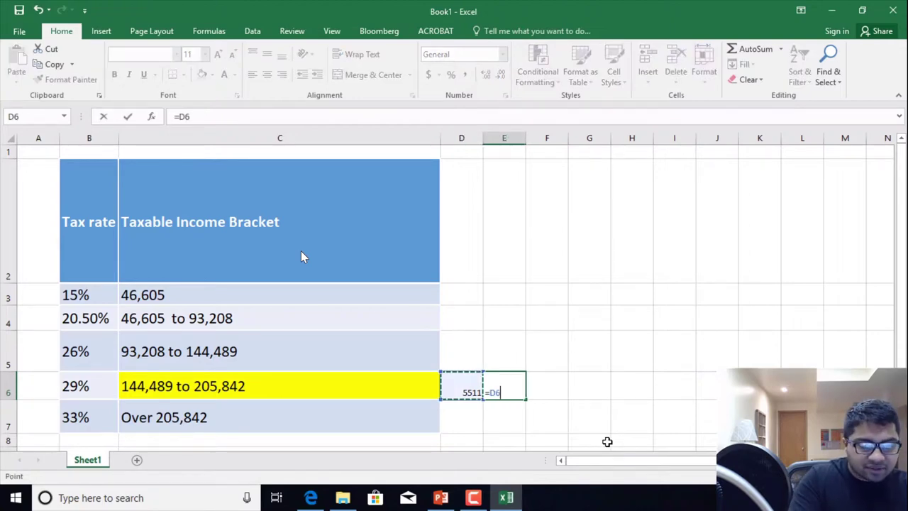
text(*)
key(Left)
key(Left)
key(Left)
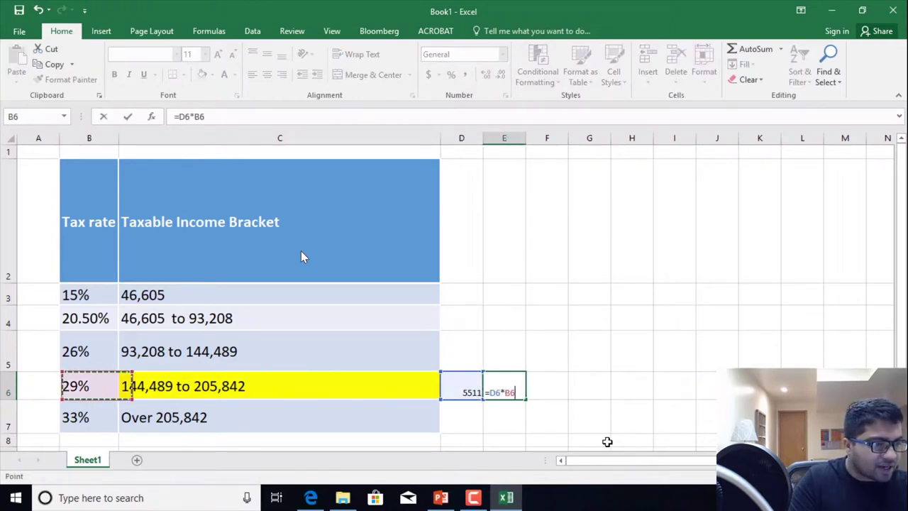
key(Return)
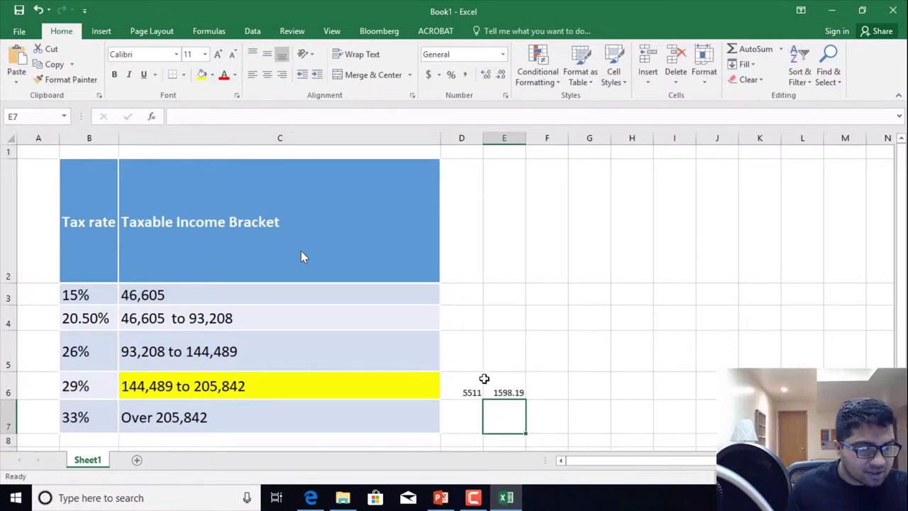
click(518, 383)
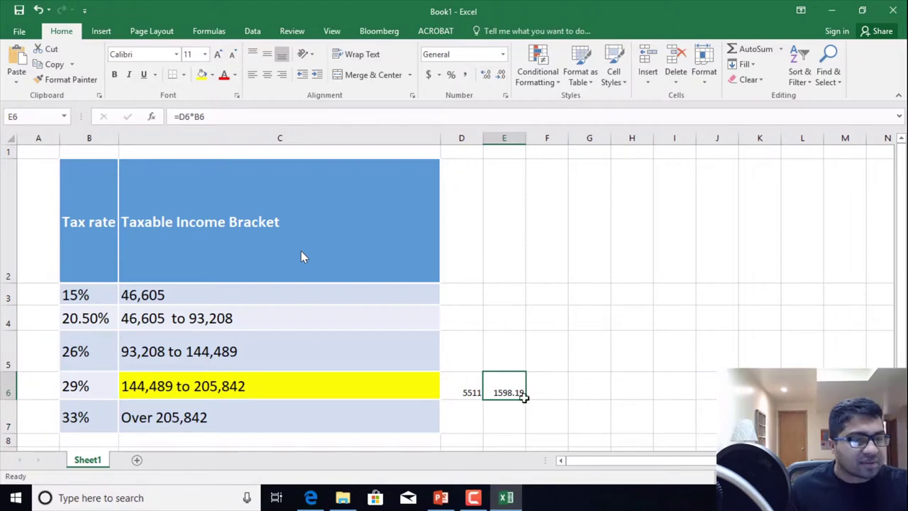
click(466, 358)
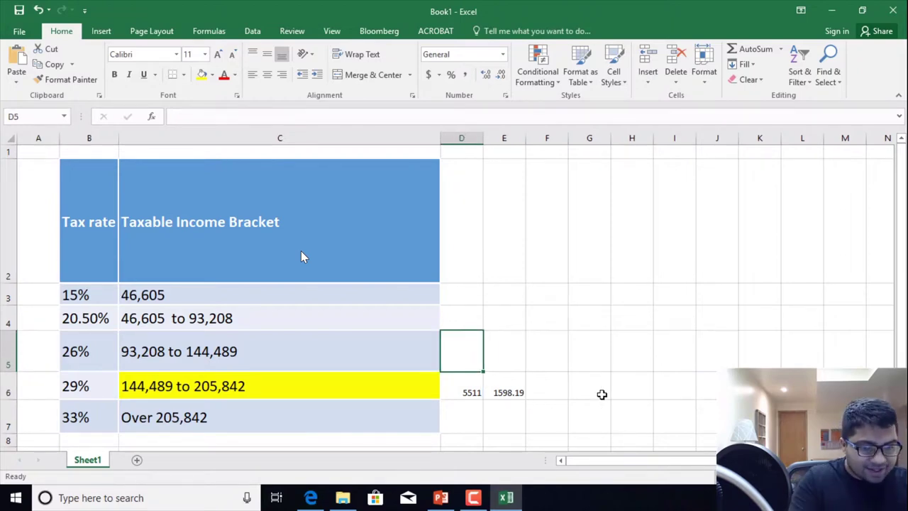
text(=1444)
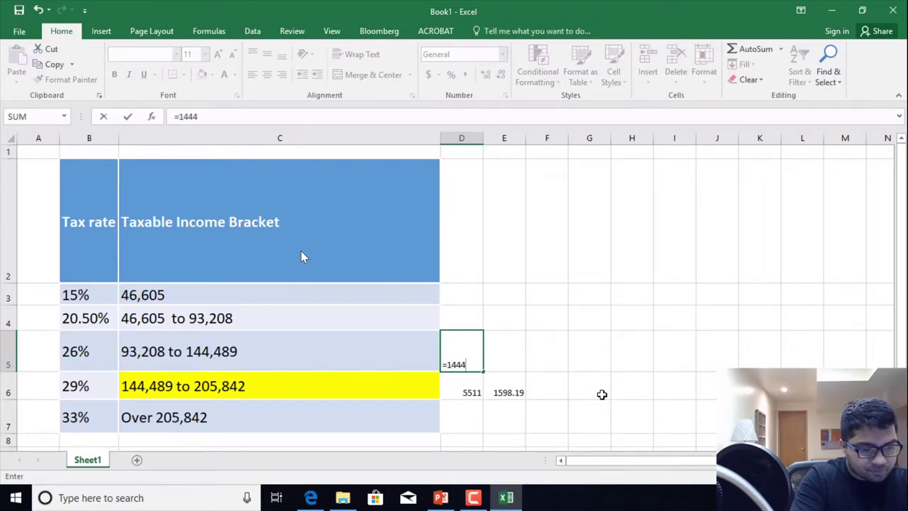
text(89-)
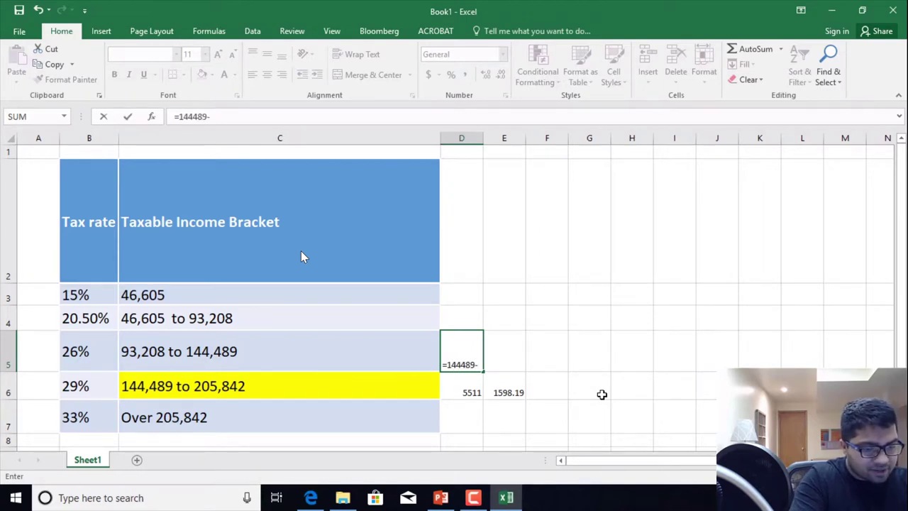
text(9)
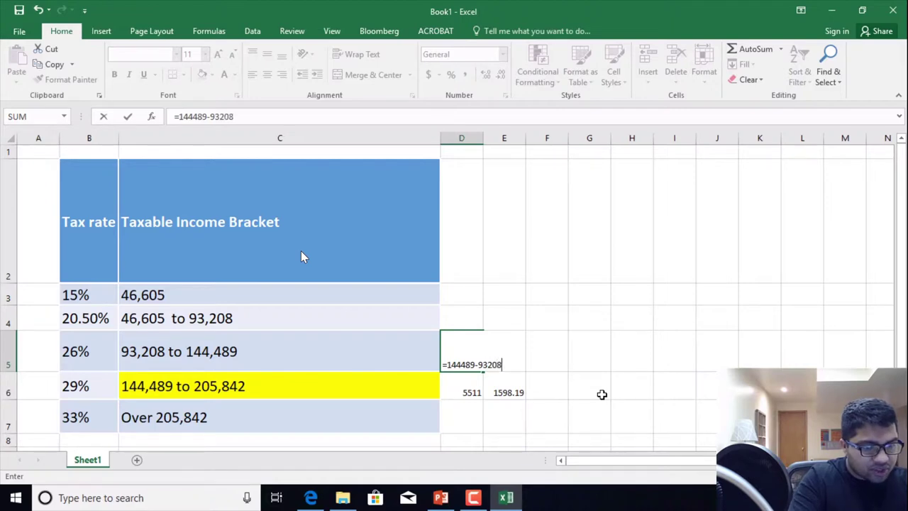
text(3208)
key(Return)
- Calculate the tax for the 26% bracket in E5 with the formula =D5*B5
key(Up)
key(Right)
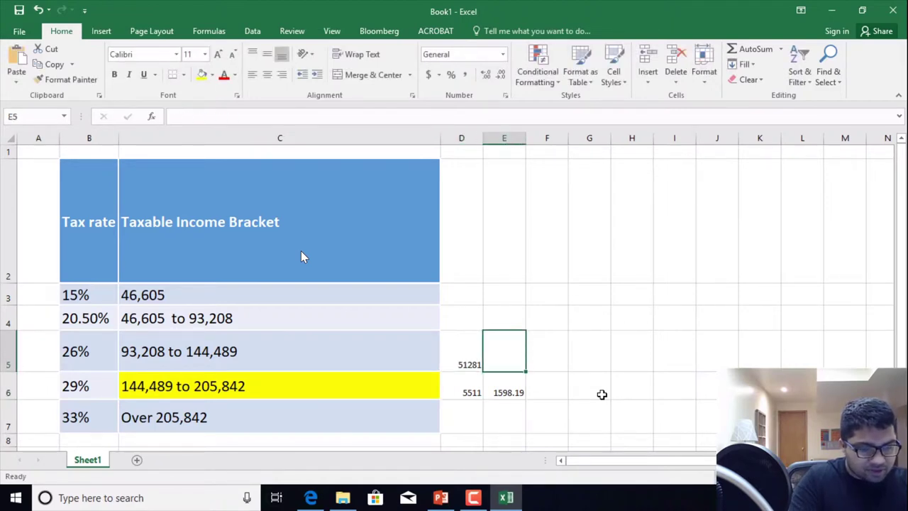
text(=)
key(Left)
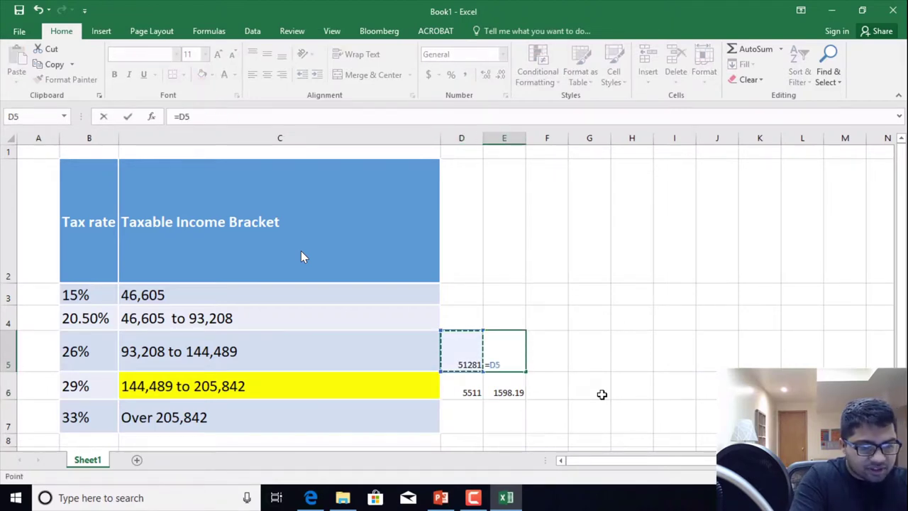
text(*)
key(Left)
key(Left)
key(Left)
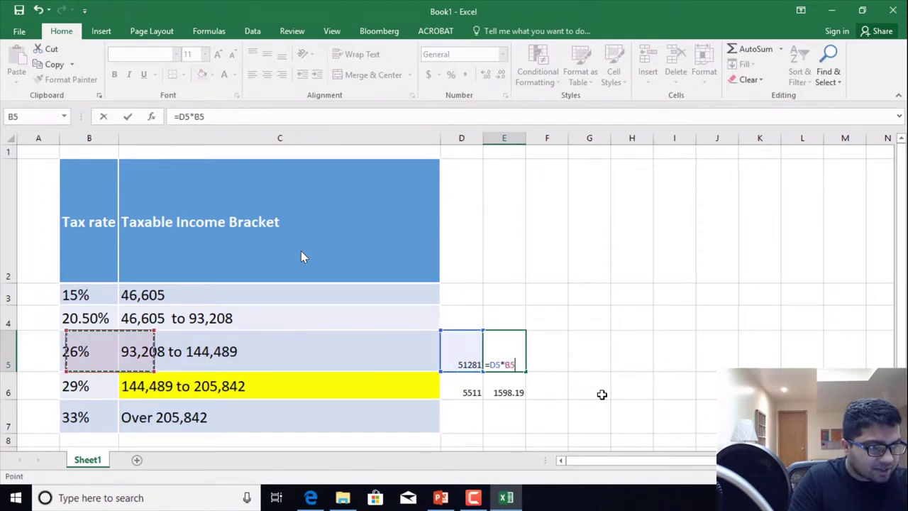
key(Return)
key(Up)
key(Up)
key(Left)
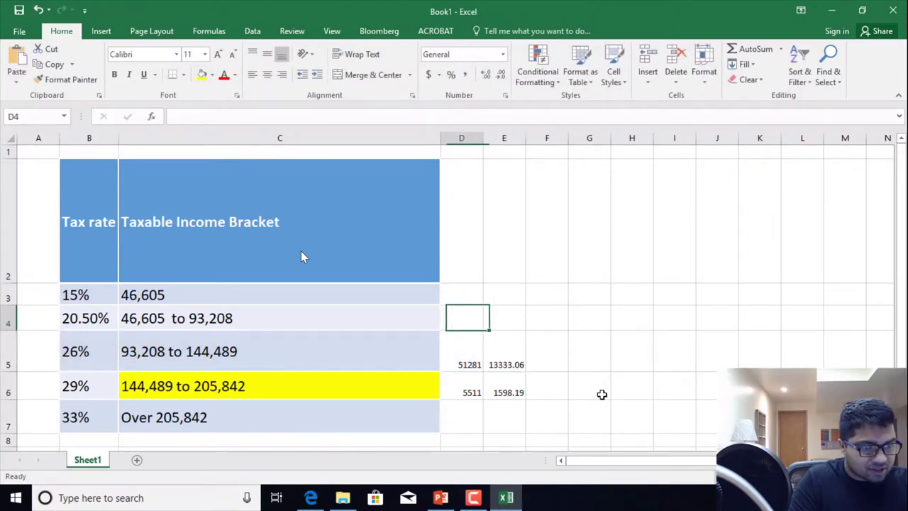
text(=)
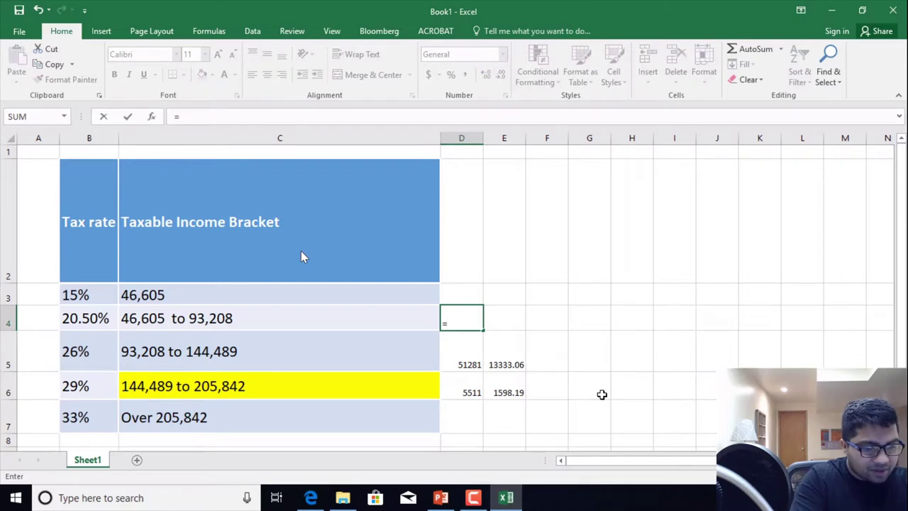
text(93208-46605)
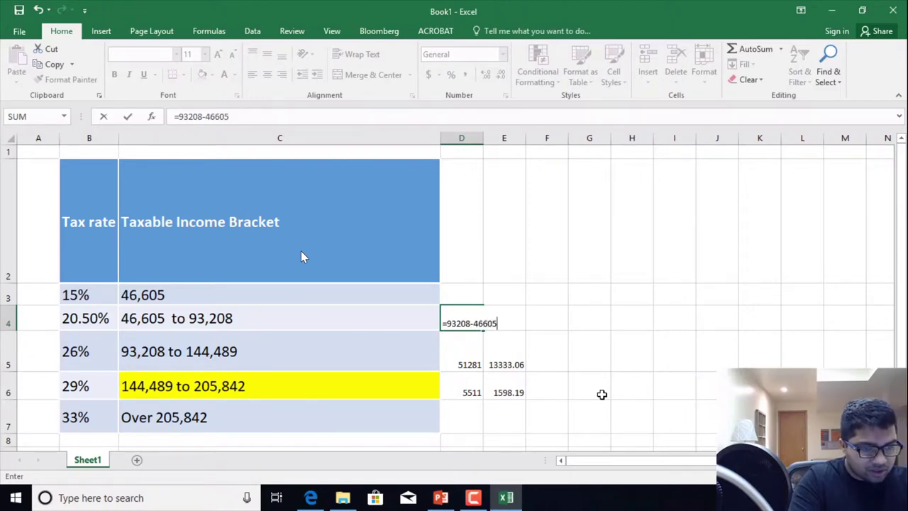
key(Return)
- Calculate the tax for the 20.50% bracket in E4 with the formula =D4*B4
key(Up)
key(Right)
text(=)
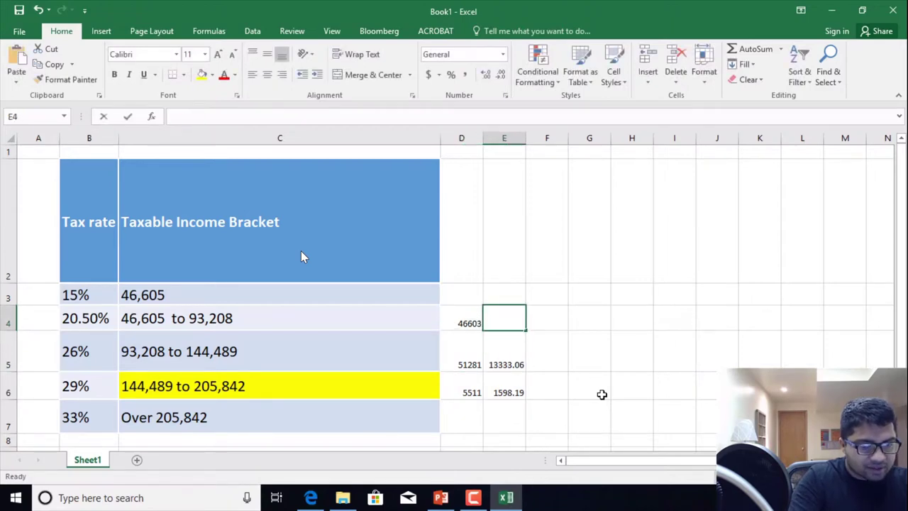
key(Left)
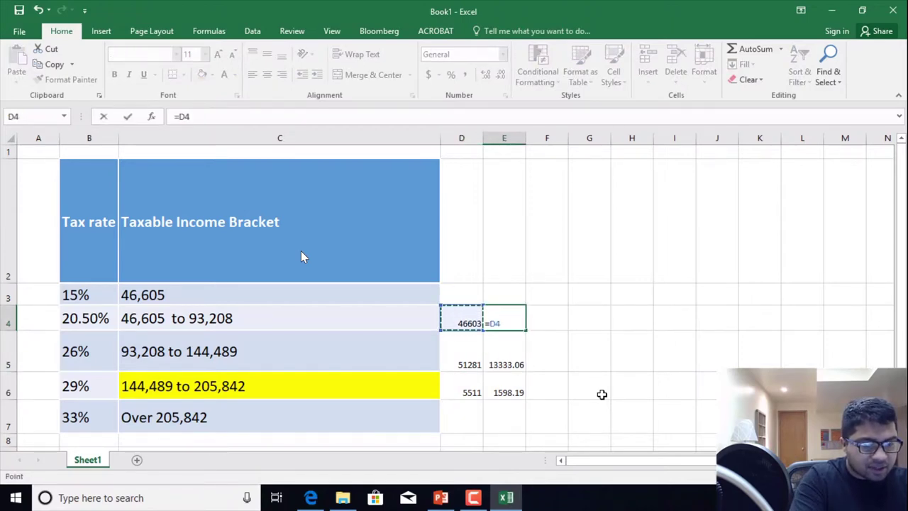
text(*)
key(Left)
key(Left)
key(Left)
key(Return)
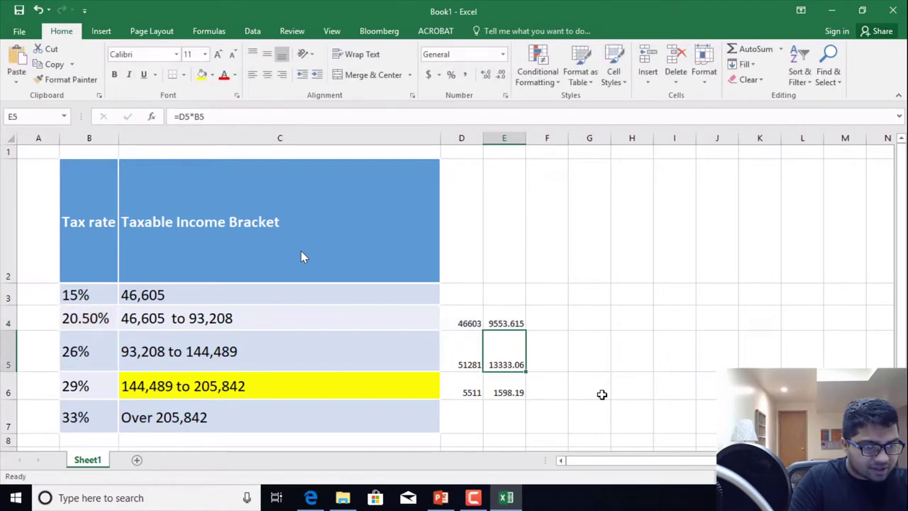
- Bring the income of the 15% bracket into D3 with the formula =C3
key(Up)
key(Left)
key(Up)
text(=)
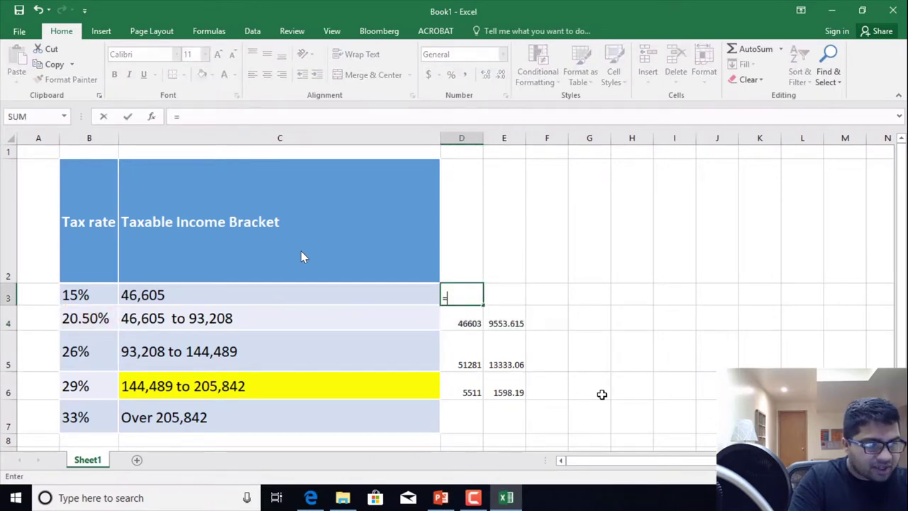
key(Left)
key(Return)
- Calculate the tax for the 15% bracket in E3 with the formula =D3*B3
key(Up)
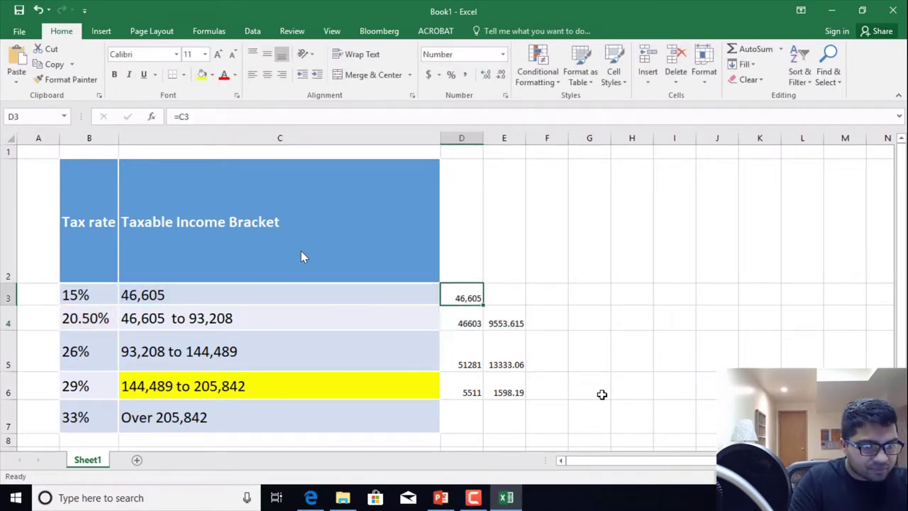
key(Right)
text(=)
key(Left)
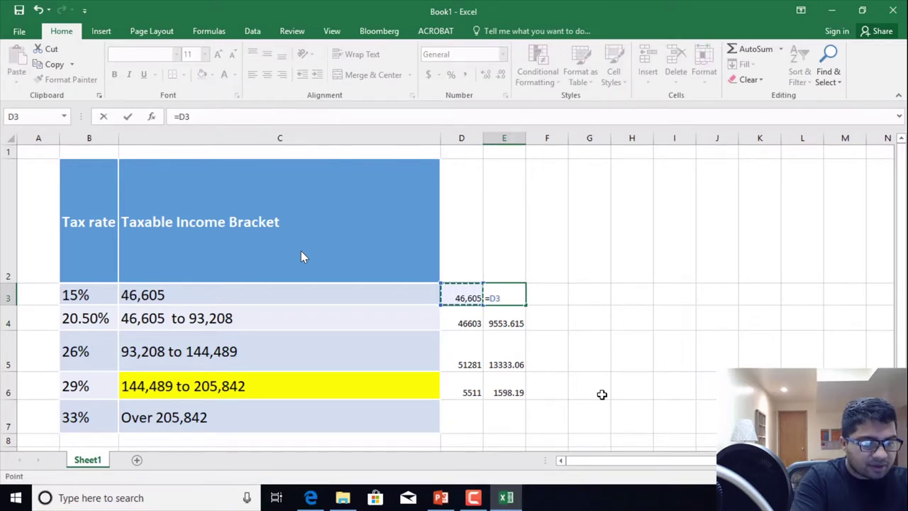
text(*)
key(Left)
key(Left)
key(Return)
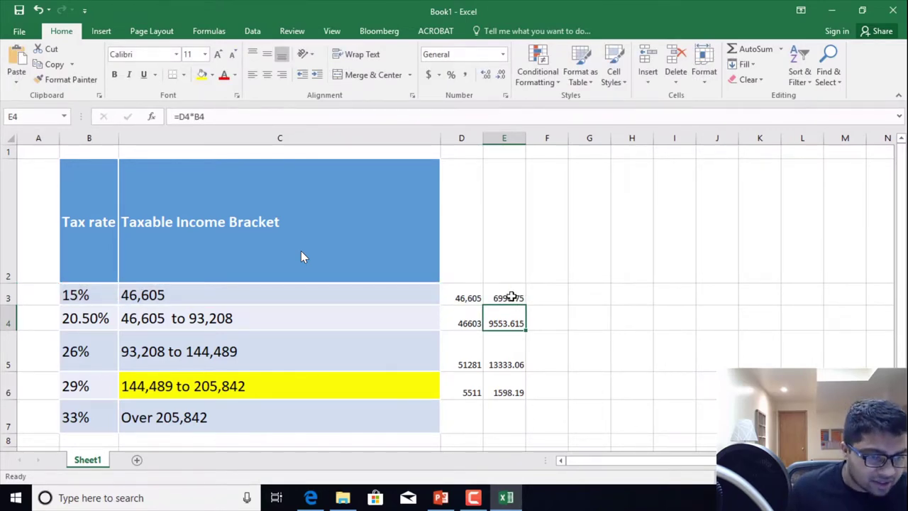
- Total the bracket taxes E3:E6 with AutoSum in E7 and highlight that total in yellow
drag(507, 297, 492, 403)
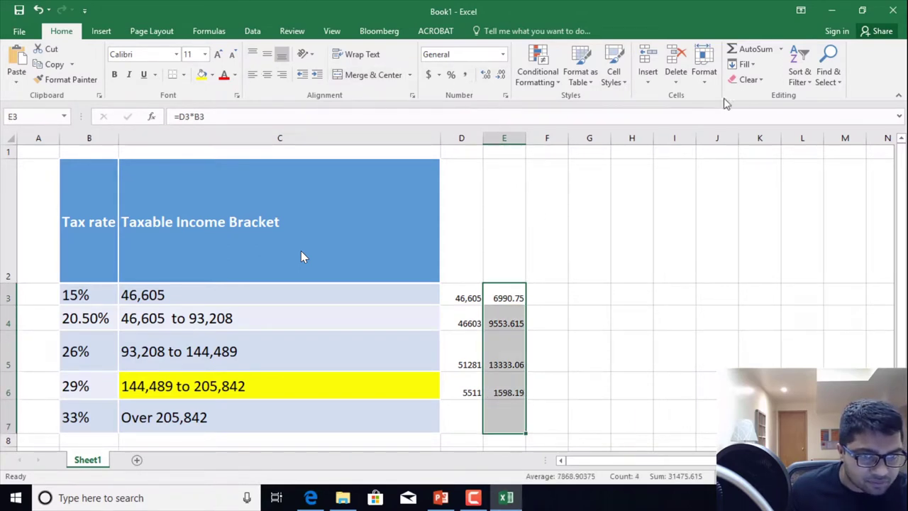
click(750, 50)
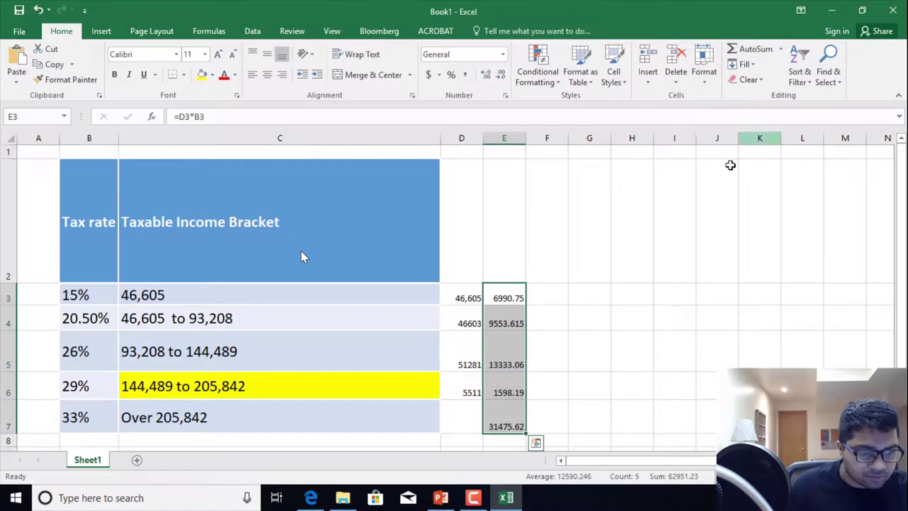
click(507, 423)
click(202, 74)
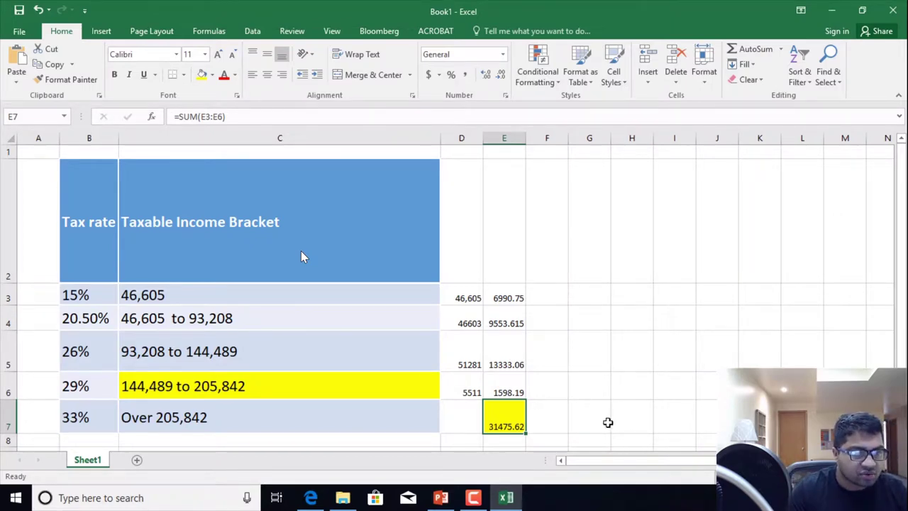
- Clear the contents and the fill colour of the calculation cells D3:E7
drag(466, 296, 508, 421)
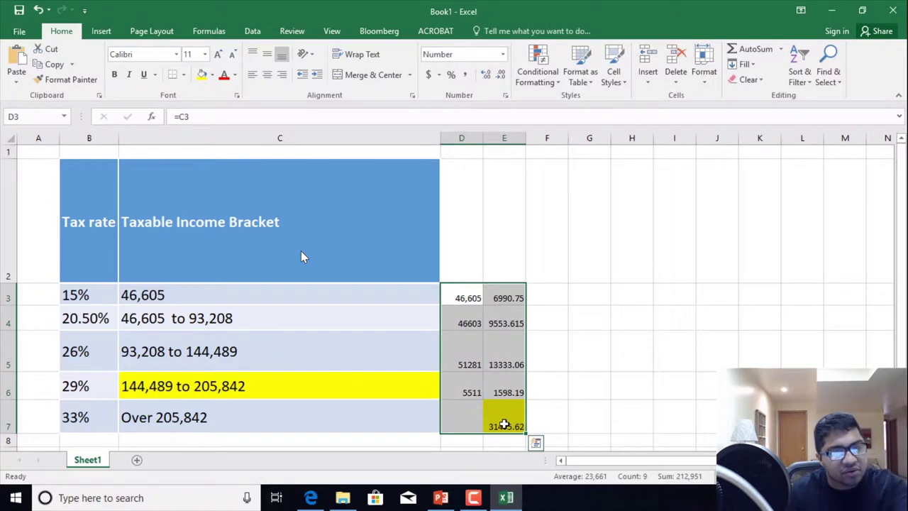
key(Delete)
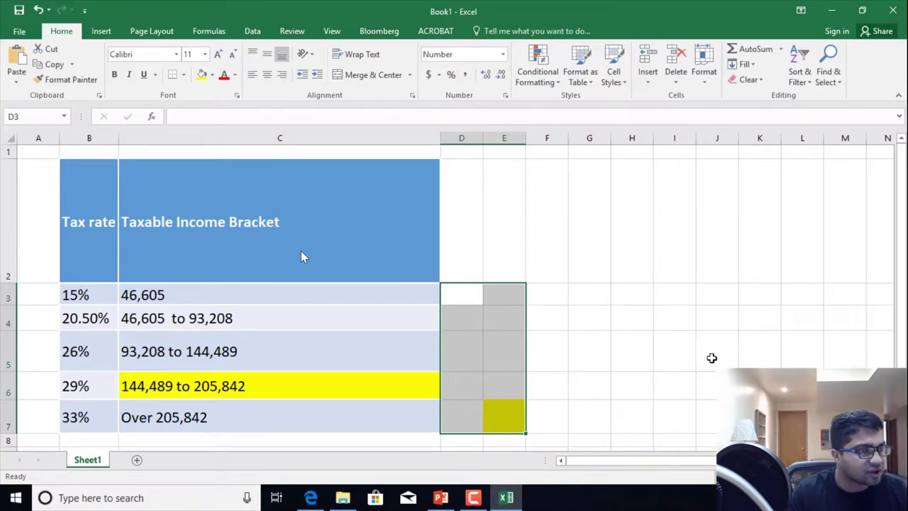
click(211, 75)
click(234, 192)
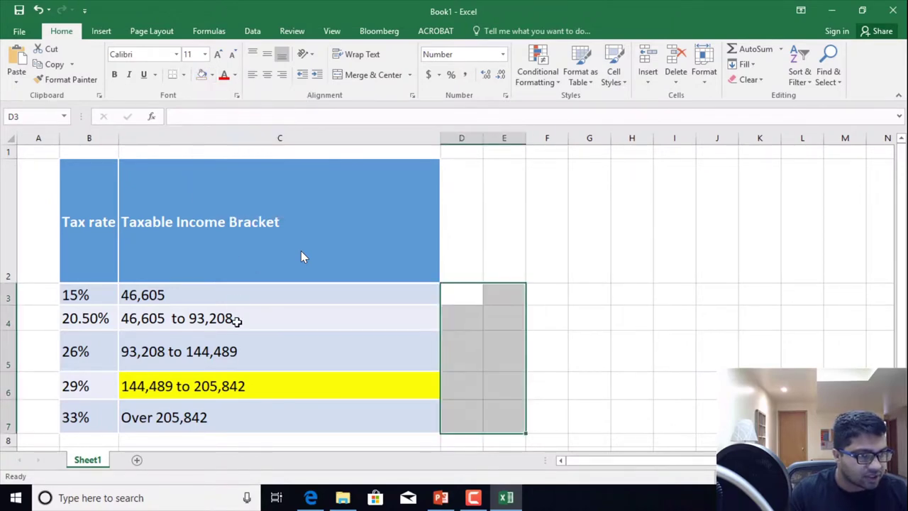
- Remove the fill from the 144,489 to 205,842 bracket in C6 and highlight the Over 205,842 bracket in C7 in yellow
click(357, 394)
click(202, 74)
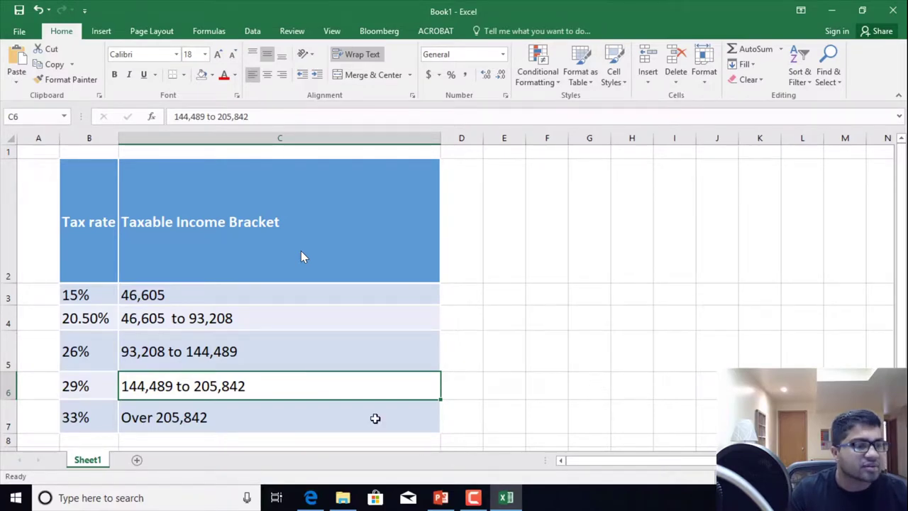
click(177, 417)
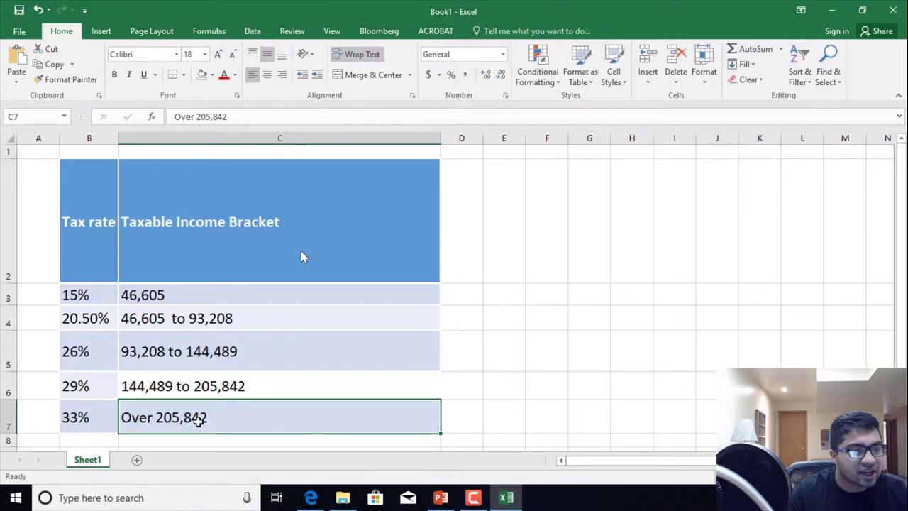
click(211, 74)
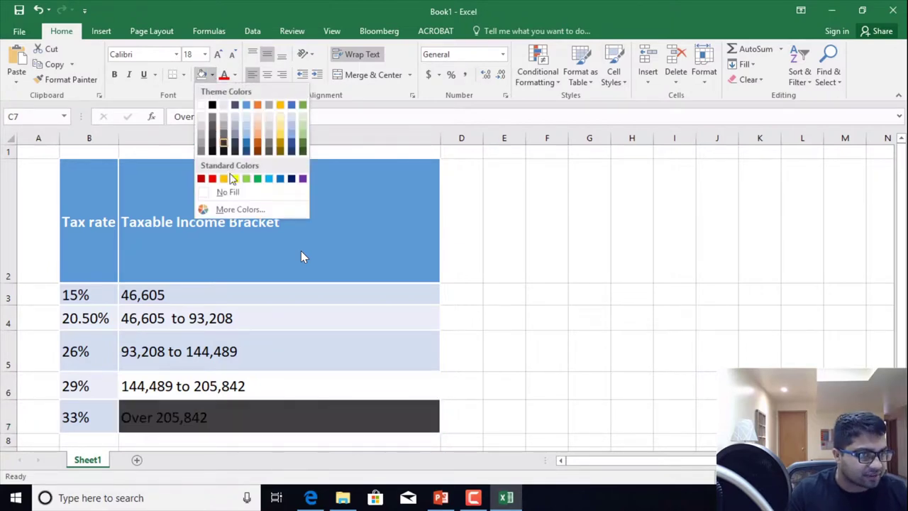
click(234, 178)
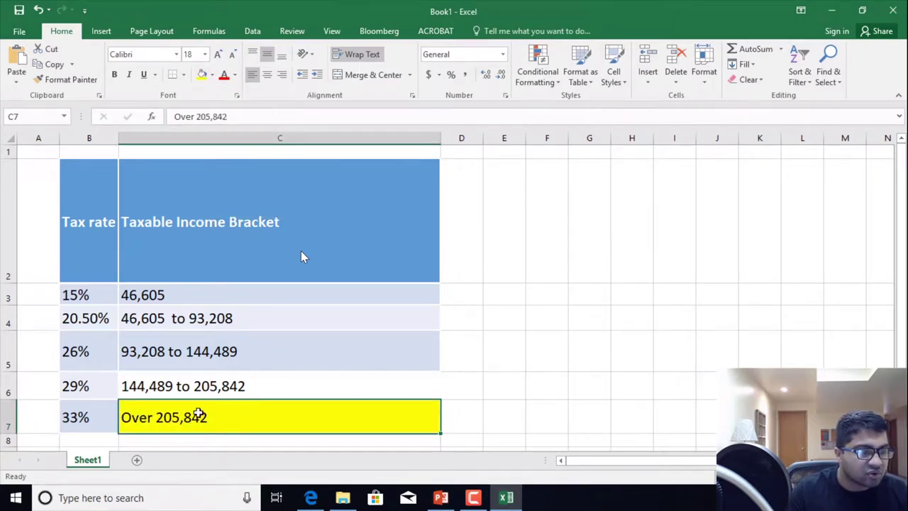
click(475, 413)
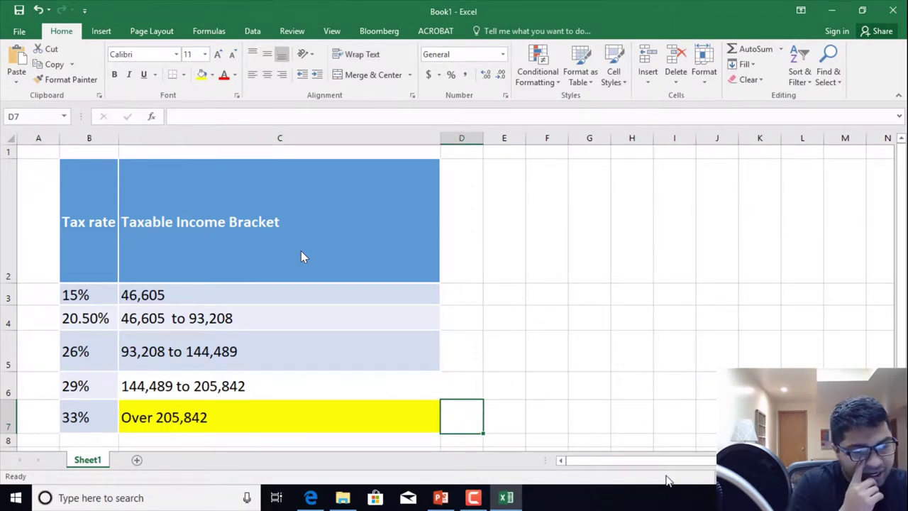
text(=)
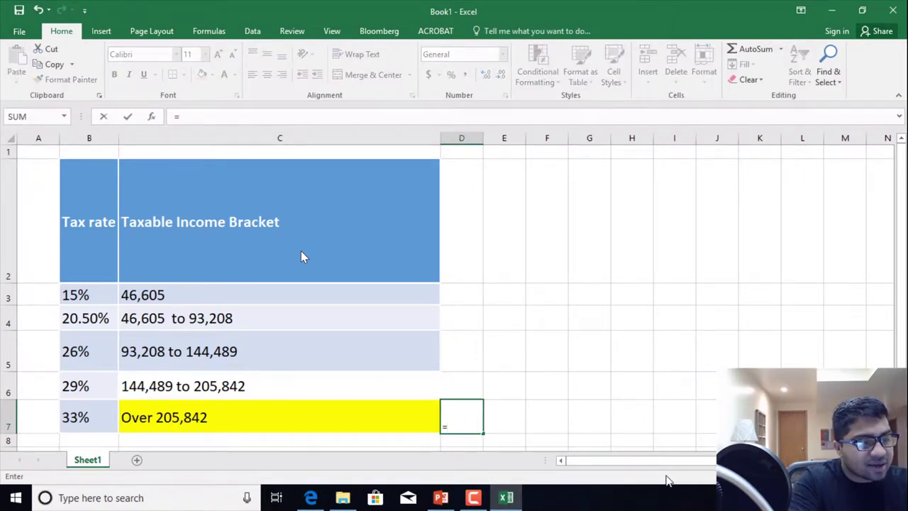
text(240000-)
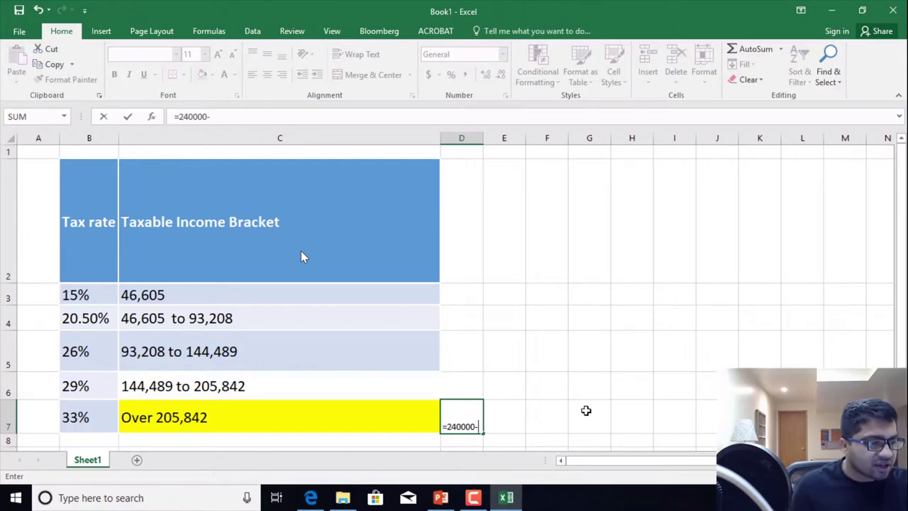
text(2058)
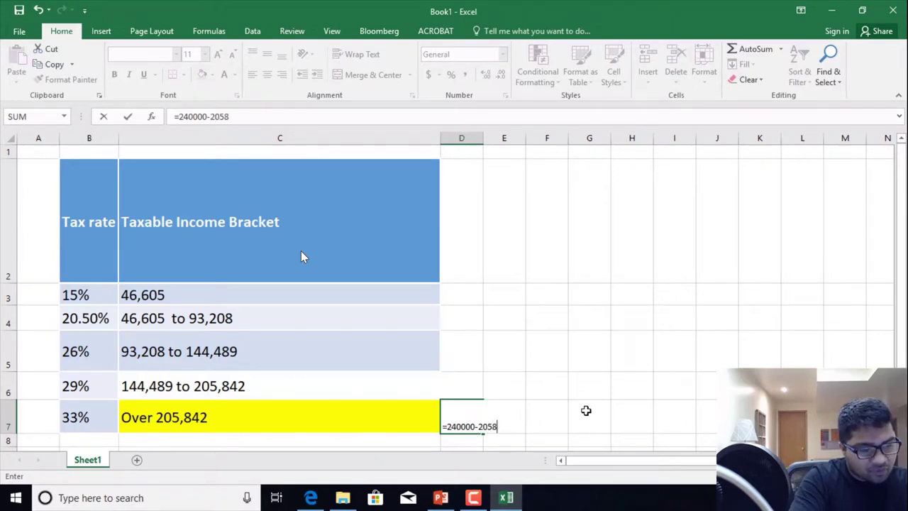
text(42)
key(Return)
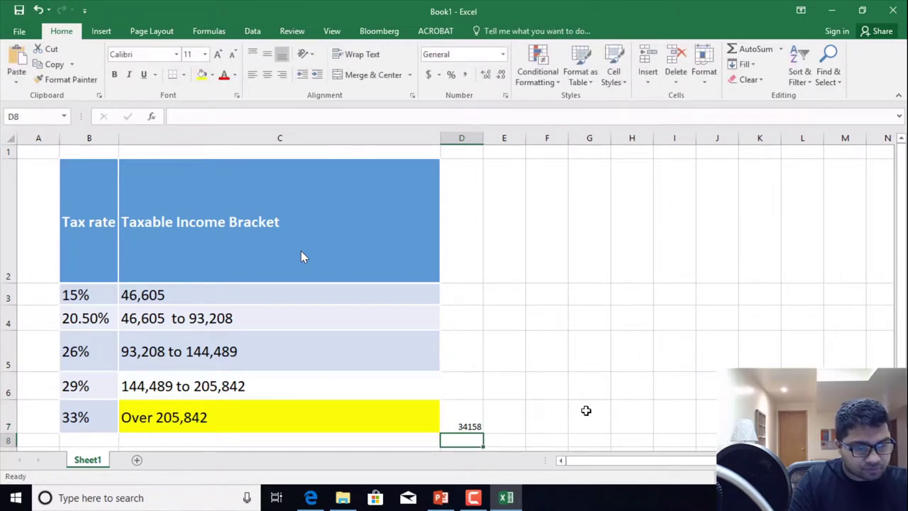
- Calculate the tax for the 33% bracket in E7 with the formula =D7*B7
key(Up)
key(Right)
text(=)
key(Left)
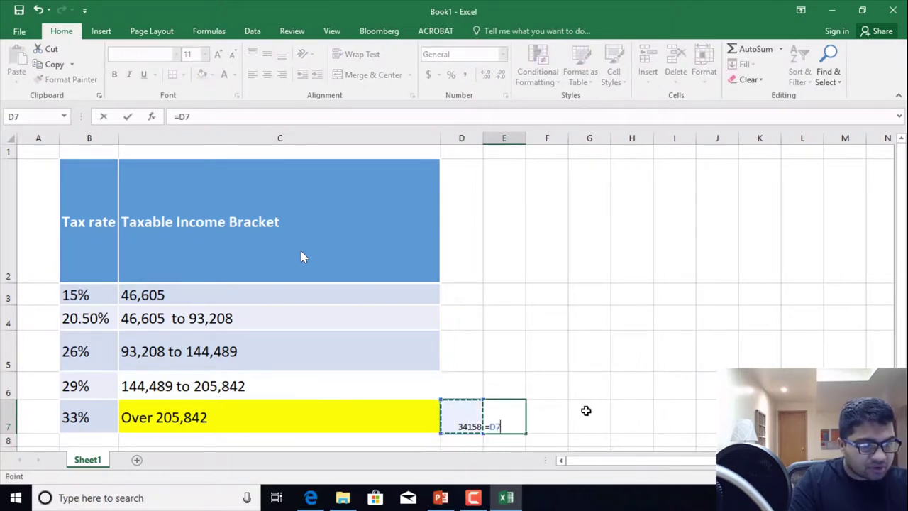
text(*)
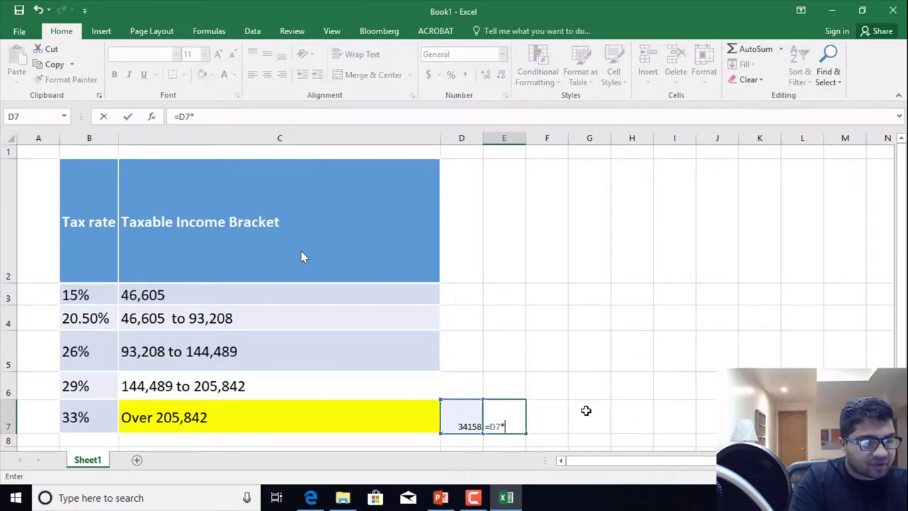
key(Left)
key(Left)
key(Left)
key(Return)
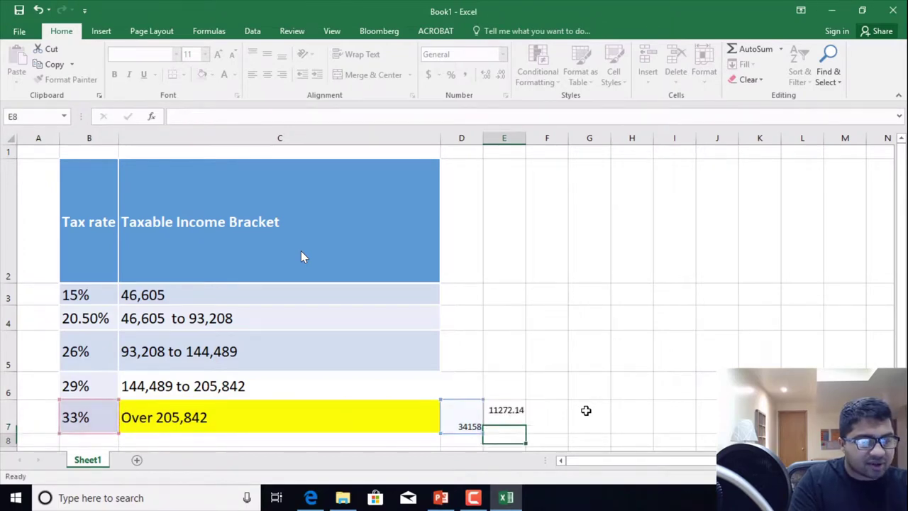
key(Up)
key(Up)
key(Left)
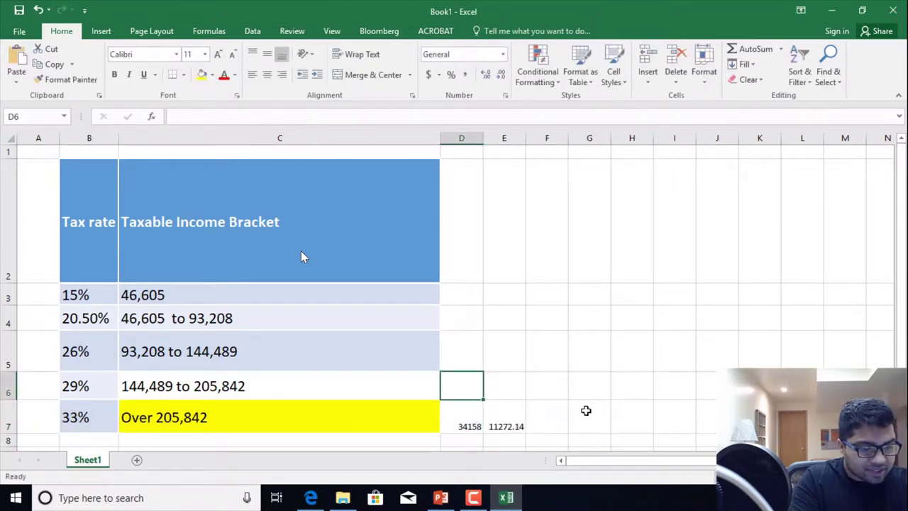
text(=205842-)
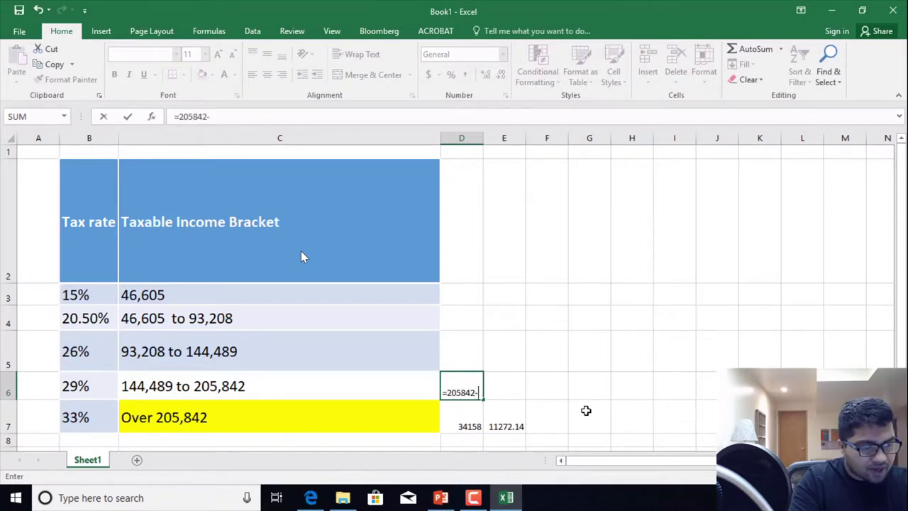
text(144489)
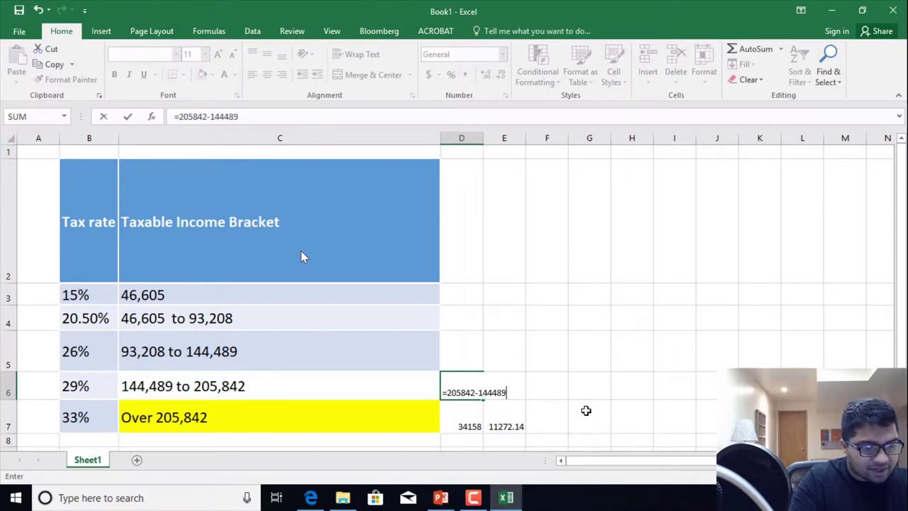
key(Return)
- Calculate the tax for the 29% bracket in E6 with the formula =D6*B6
key(Up)
key(Right)
text(=)
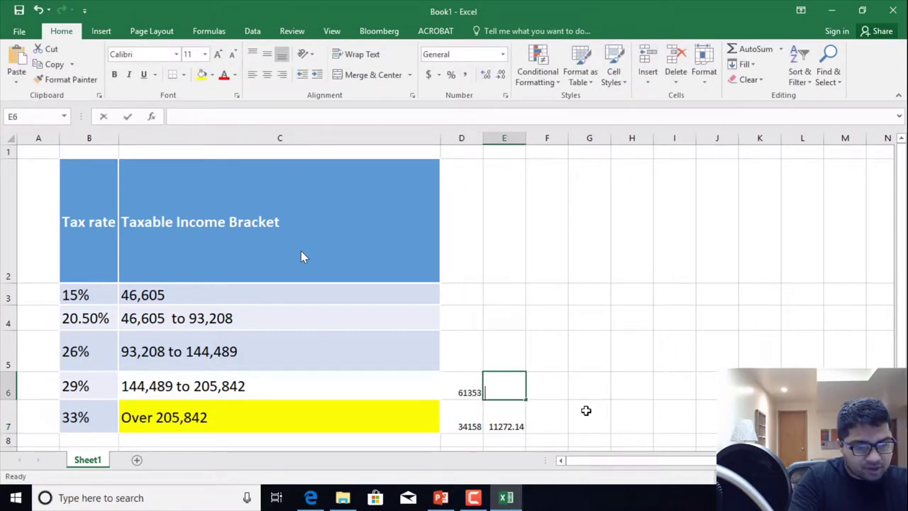
key(Left)
text(*)
key(Left)
key(Left)
key(Left)
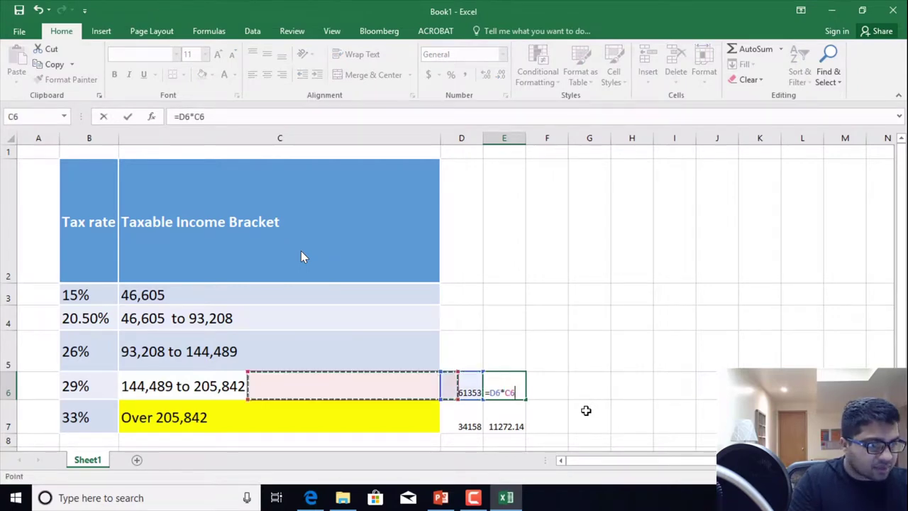
key(Return)
key(Up)
key(Up)
key(Left)
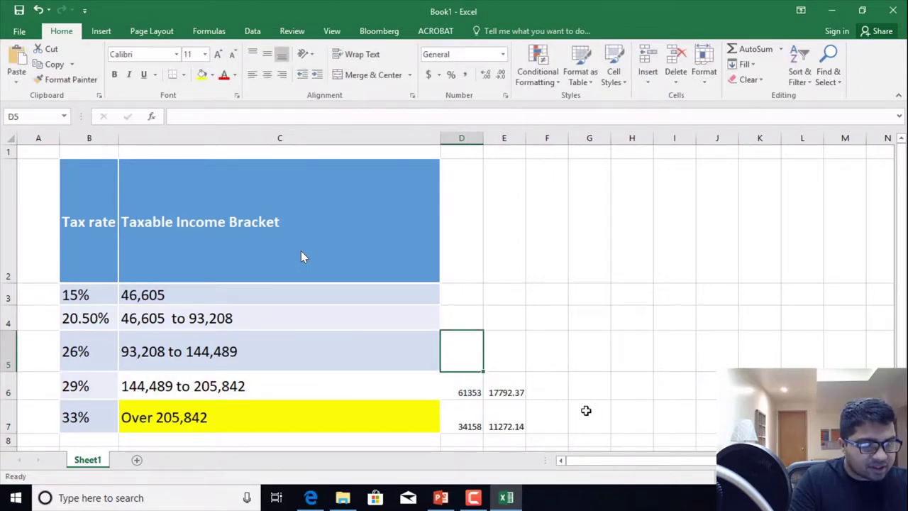
text(=144489-)
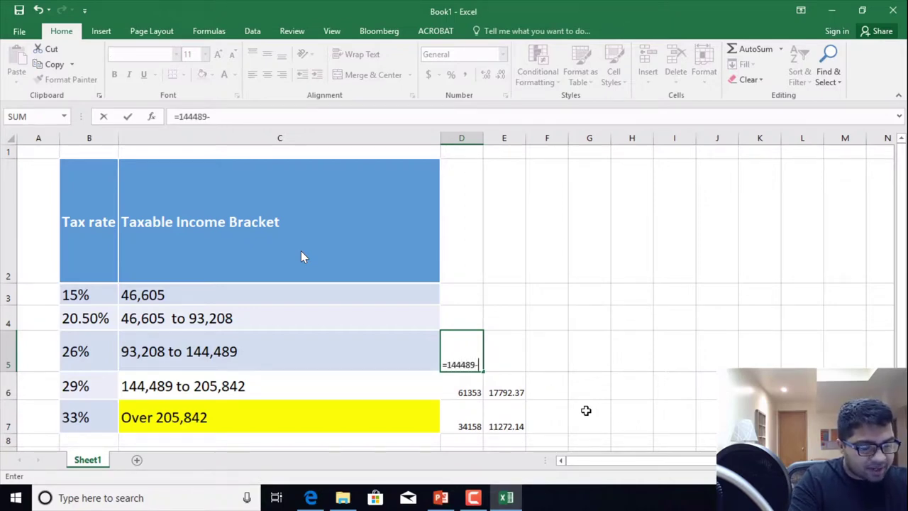
text(93208)
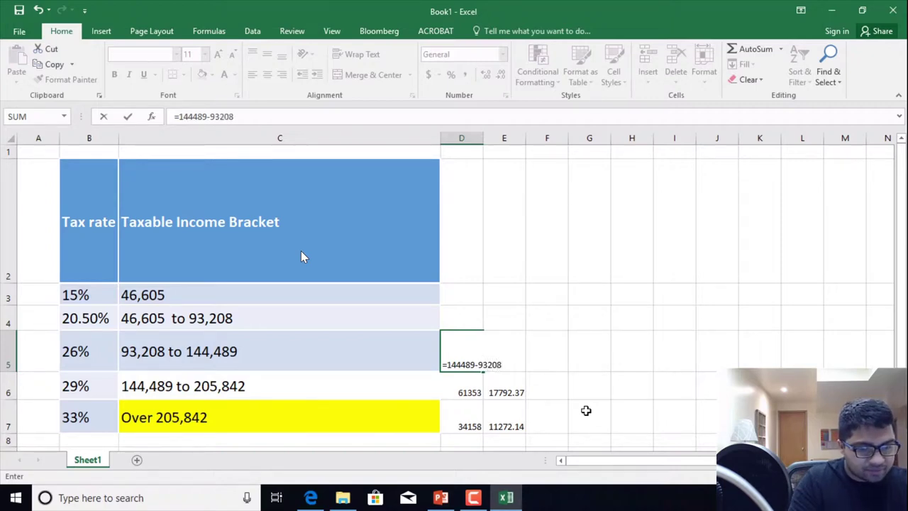
key(Return)
- Calculate the tax for the 26% bracket in E5 with the formula =D5*B5
key(Right)
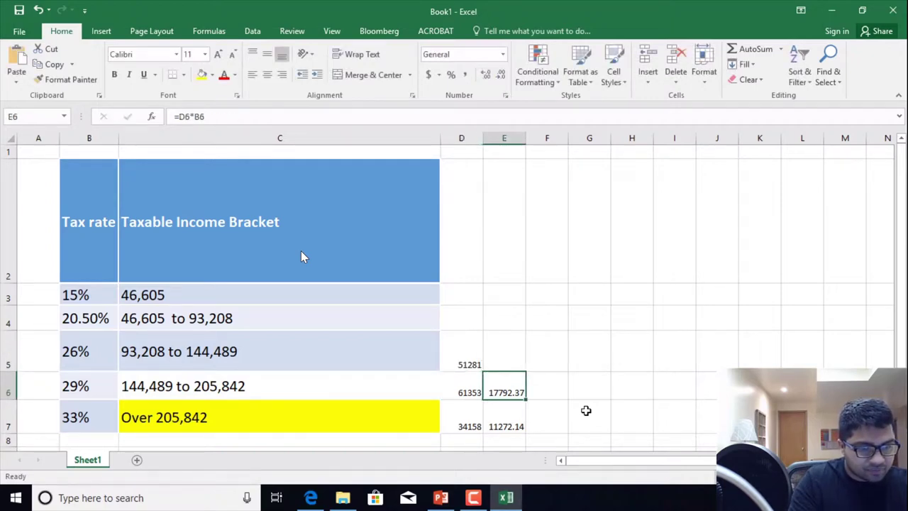
key(Up)
text(=)
key(Left)
text(*)
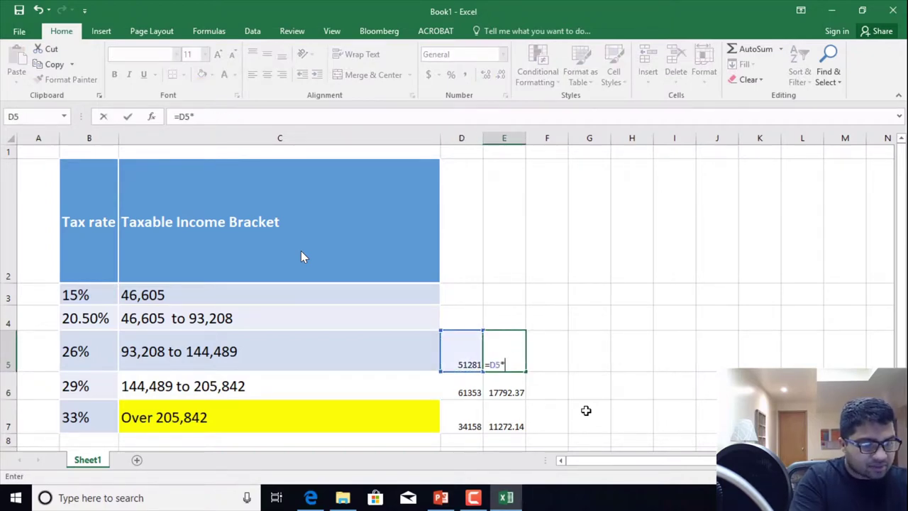
key(Left)
key(Left)
key(Left)
key(Return)
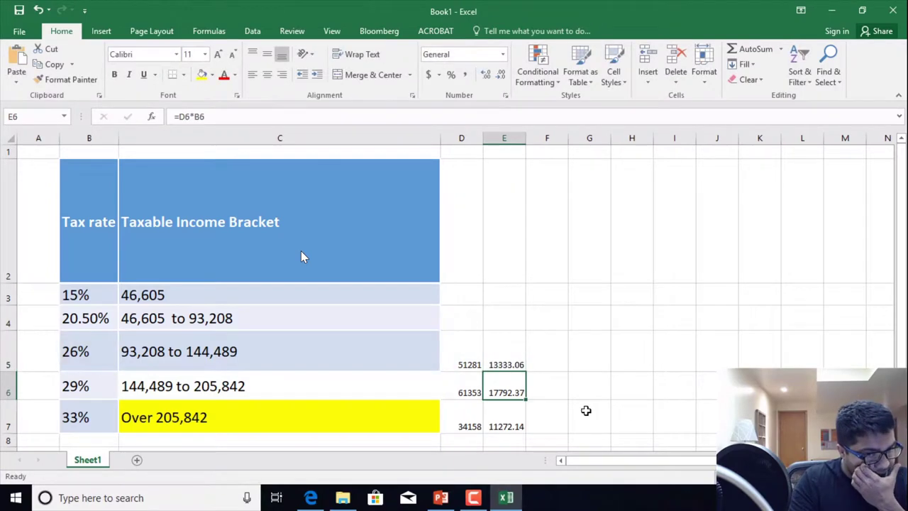
key(Up)
key(Up)
key(Left)
text(=)
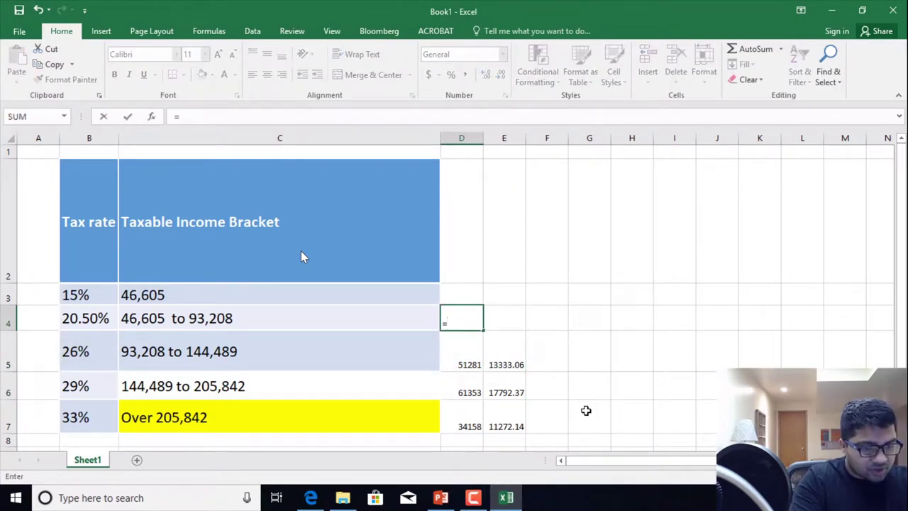
text(93208-)
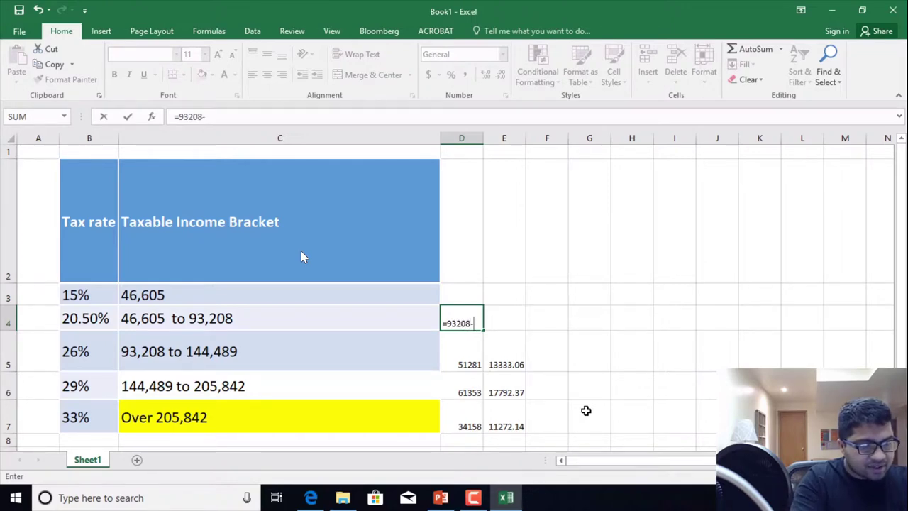
text(466)
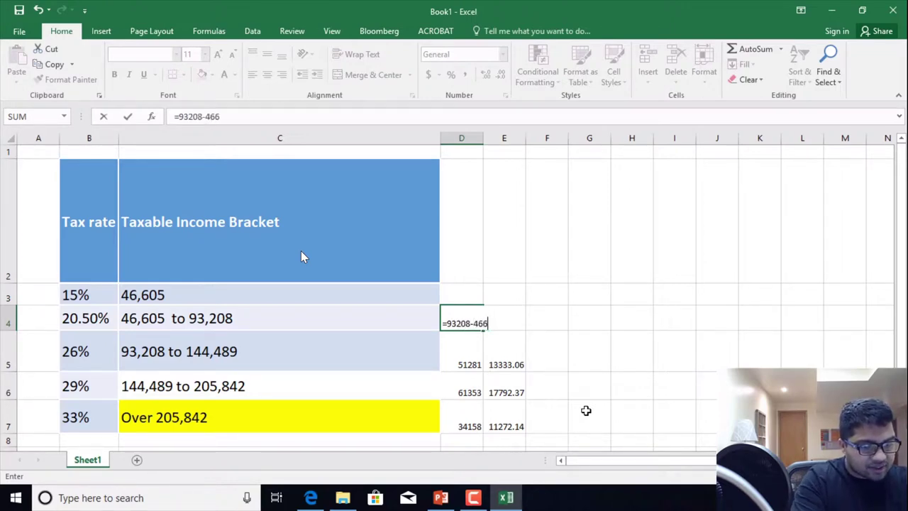
text(05)
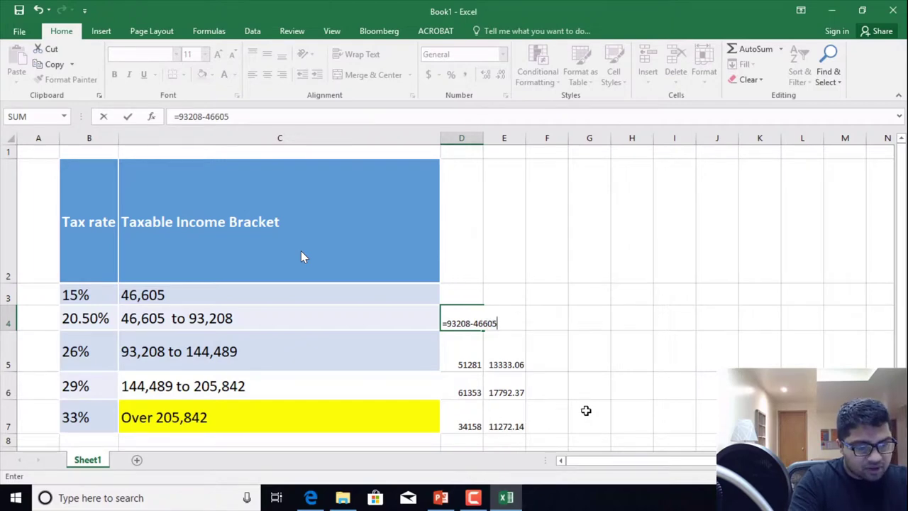
key(Return)
- Calculate the tax for the 20.50% bracket in E4 with the formula =D4*B4
key(Up)
key(Right)
text(=)
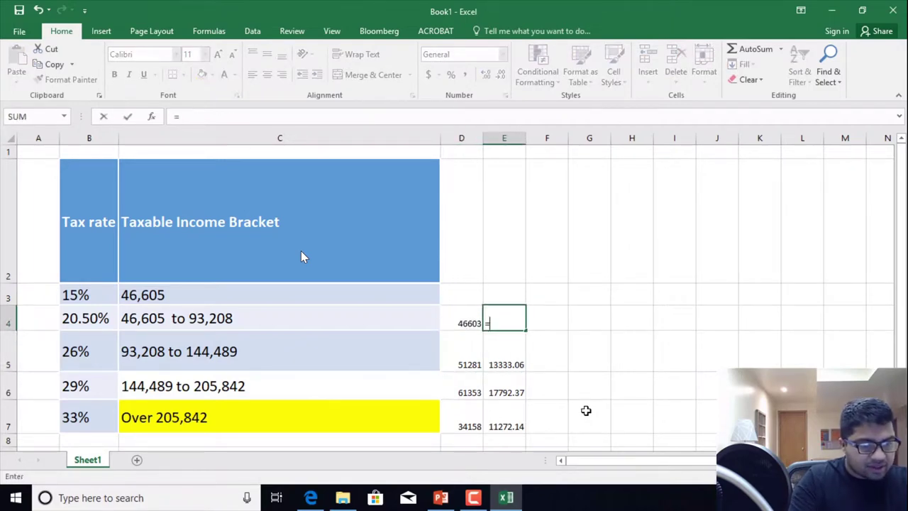
key(Left)
text(*)
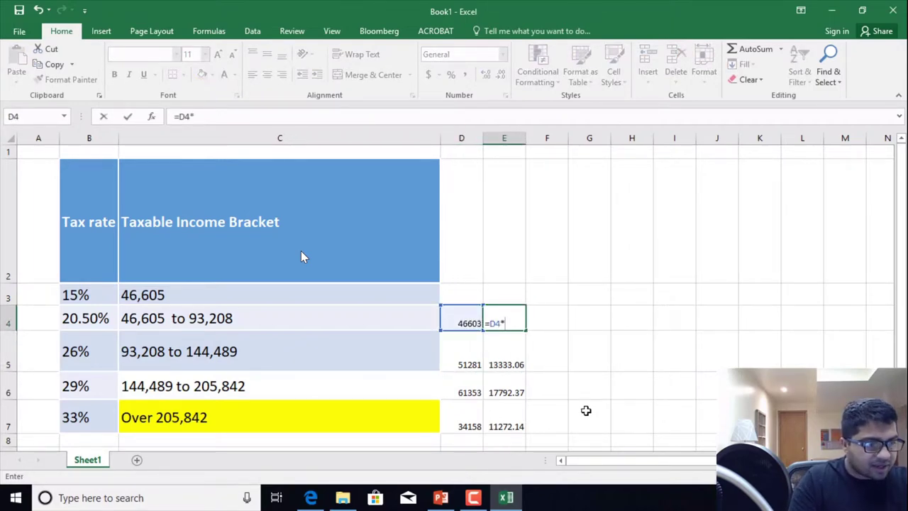
key(Left)
key(Left)
key(Return)
- Calculate the tax for the 15% bracket directly in D3 with the formula =46605*B3
key(Up)
key(Up)
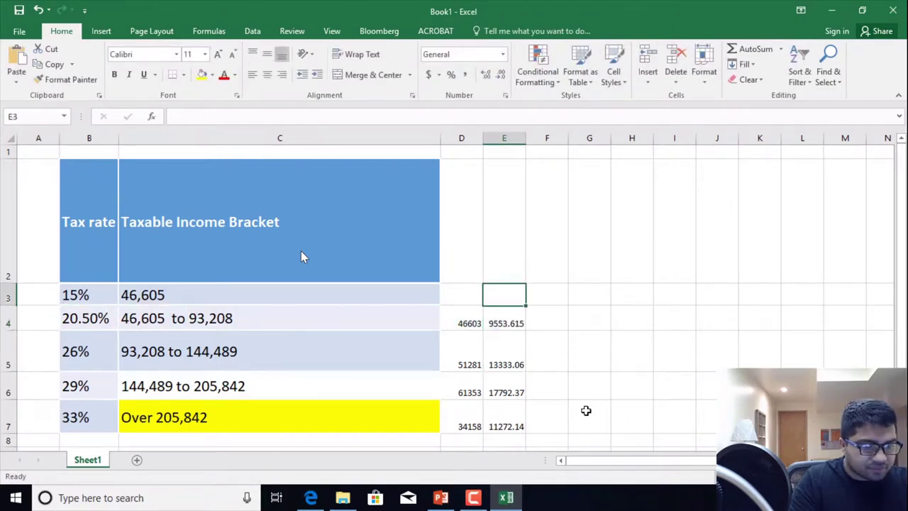
key(Left)
text(=4)
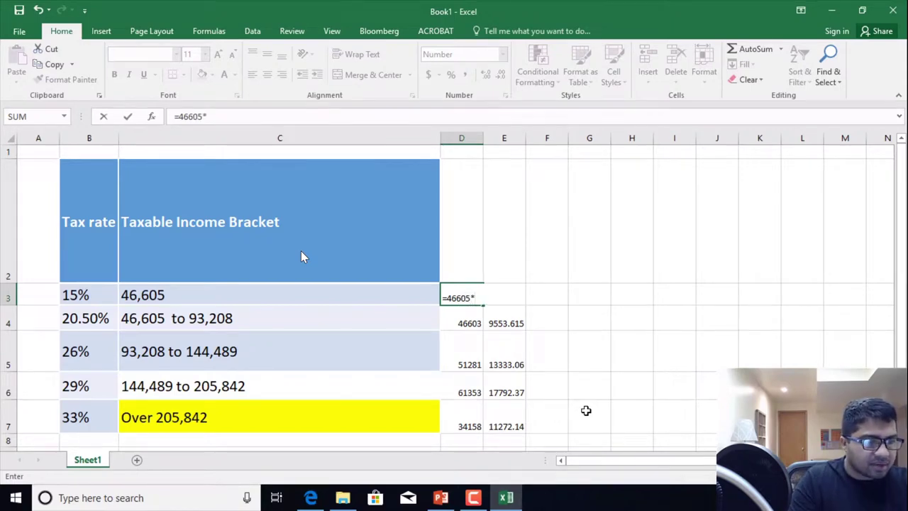
text(6605*)
key(Left)
key(Left)
key(Left)
key(Right)
key(Return)
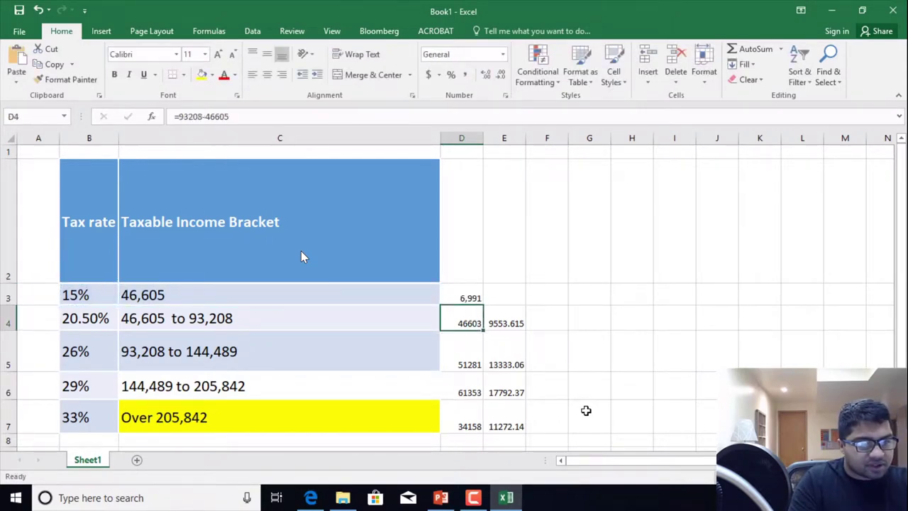
- Try to total the bracket taxes in F3 with the formula =D3+E4+E5:E7
key(Up)
key(Right)
key(Right)
key(BackSpace)
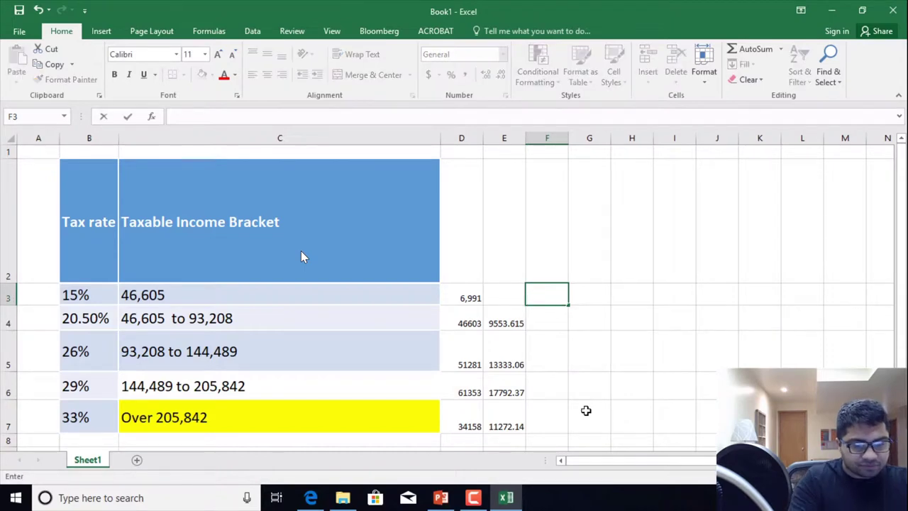
text(=)
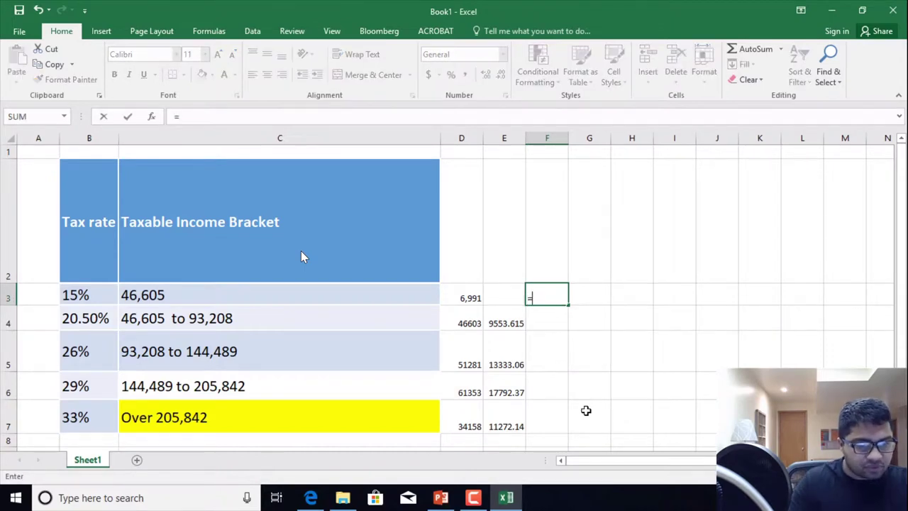
click(458, 297)
text(+)
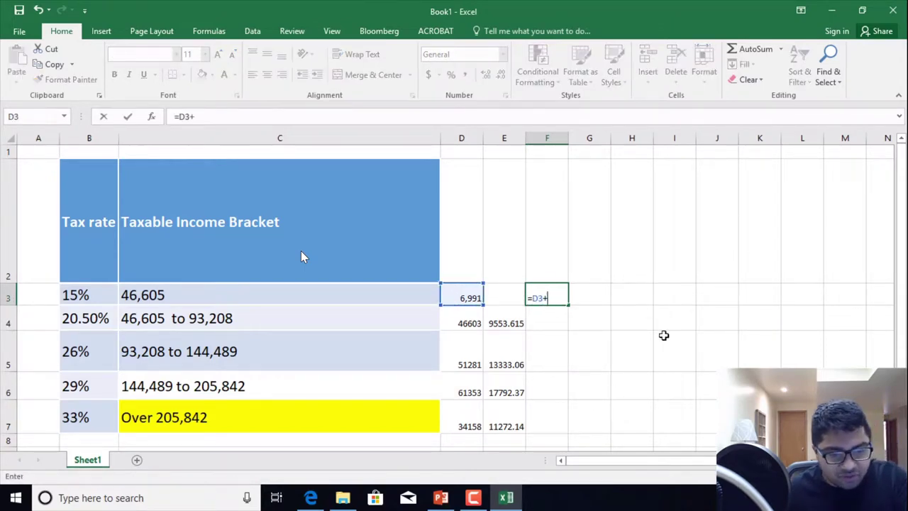
click(511, 322)
text(+)
click(510, 355)
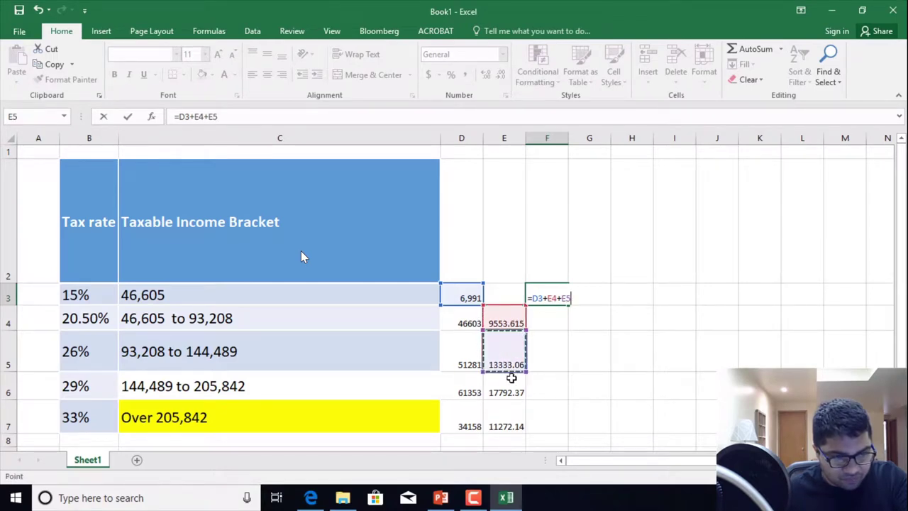
drag(511, 378, 524, 423)
key(Return)
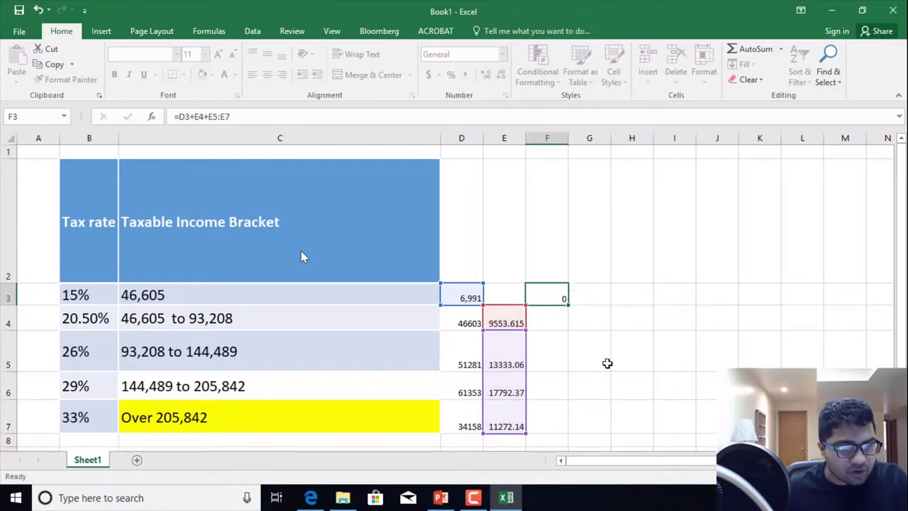
- Total the taxes of all brackets in F3 with the formula =SUM(E4:E7)+D3
click(544, 293)
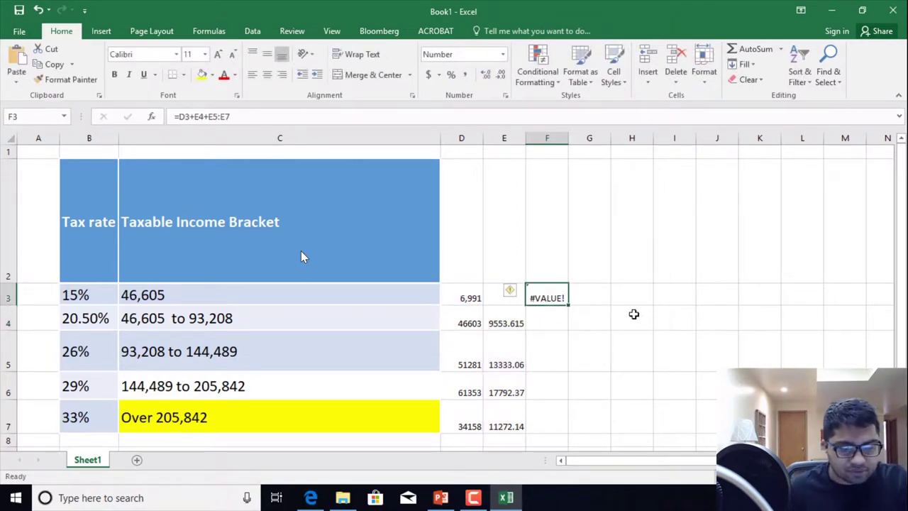
text(=sum)
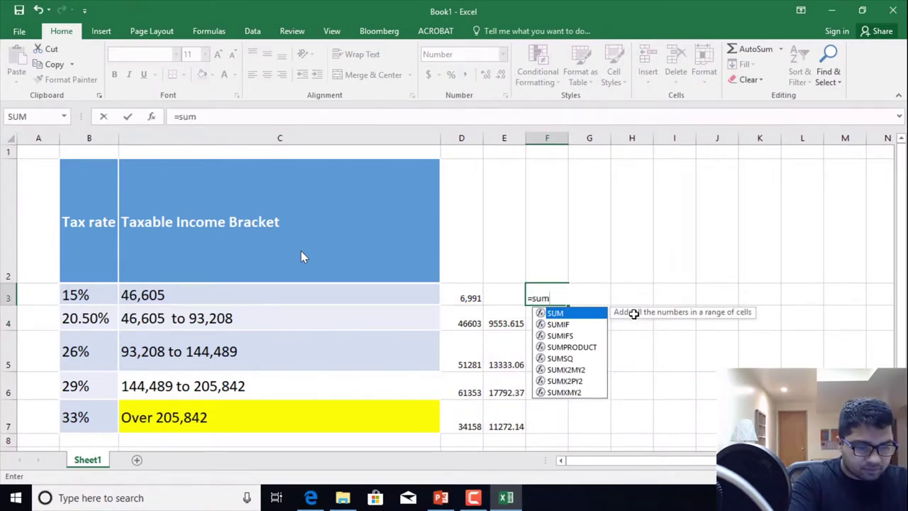
text(()
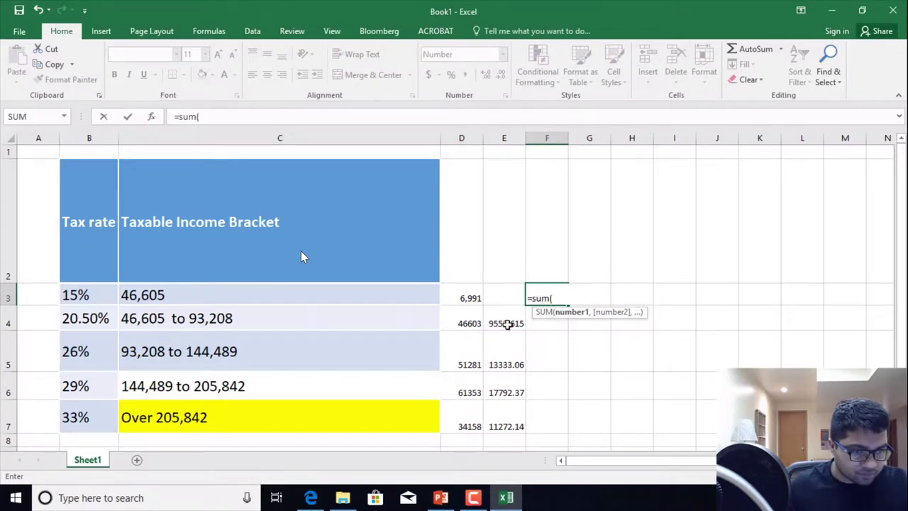
drag(507, 324, 505, 410)
text())
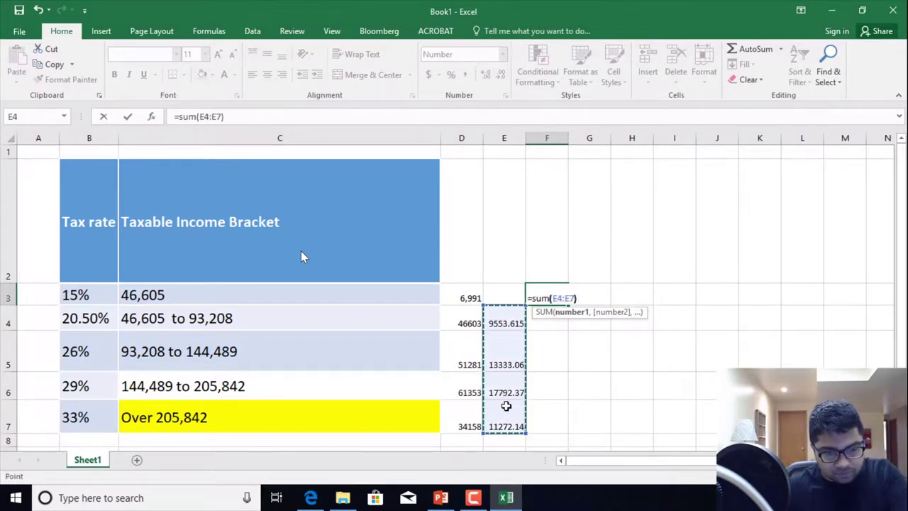
text(=)
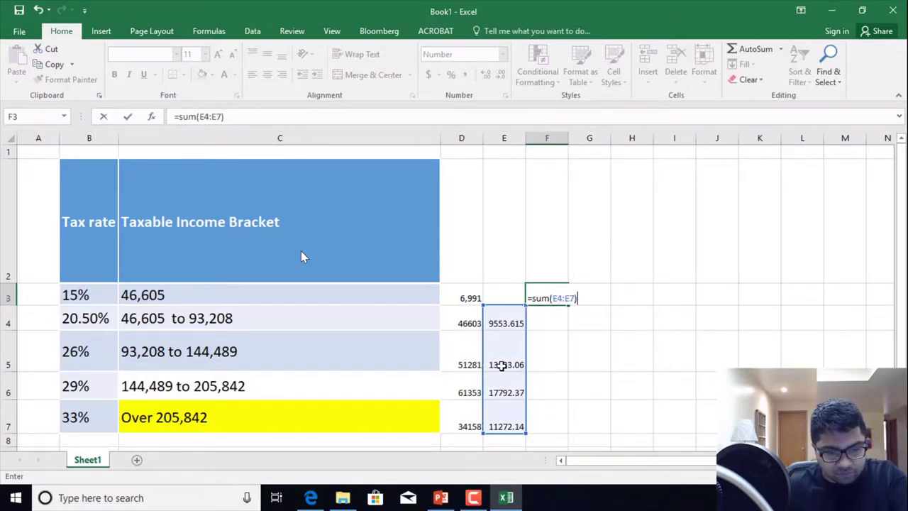
text(+)
click(466, 301)
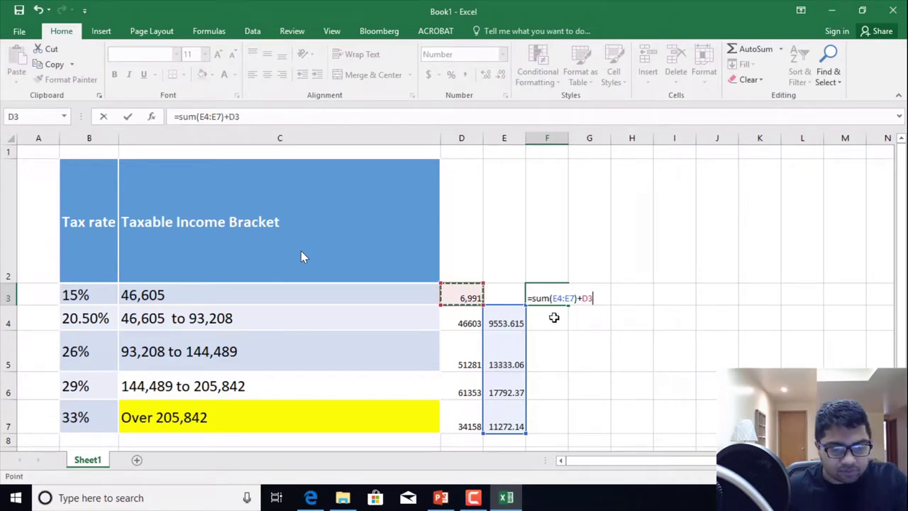
key(Return)
- Highlight the total tax payable in F3 in yellow
click(544, 279)
click(543, 295)
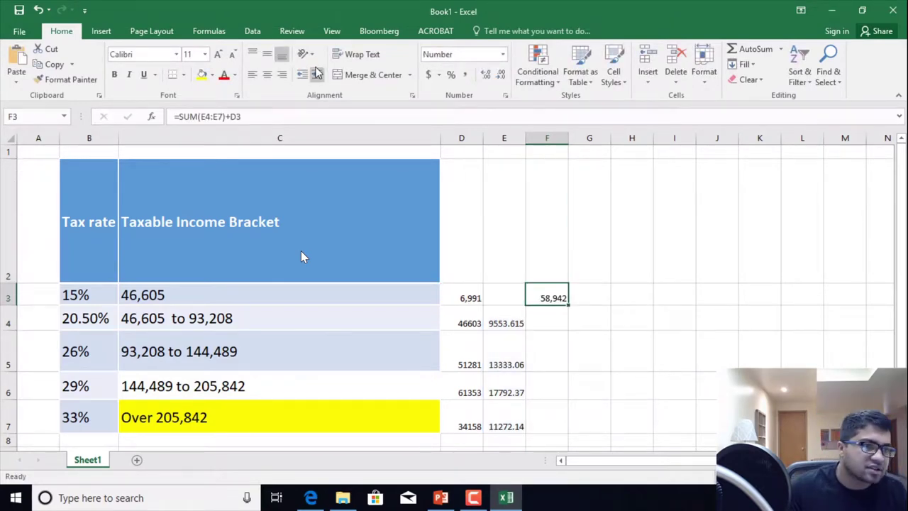
click(203, 75)
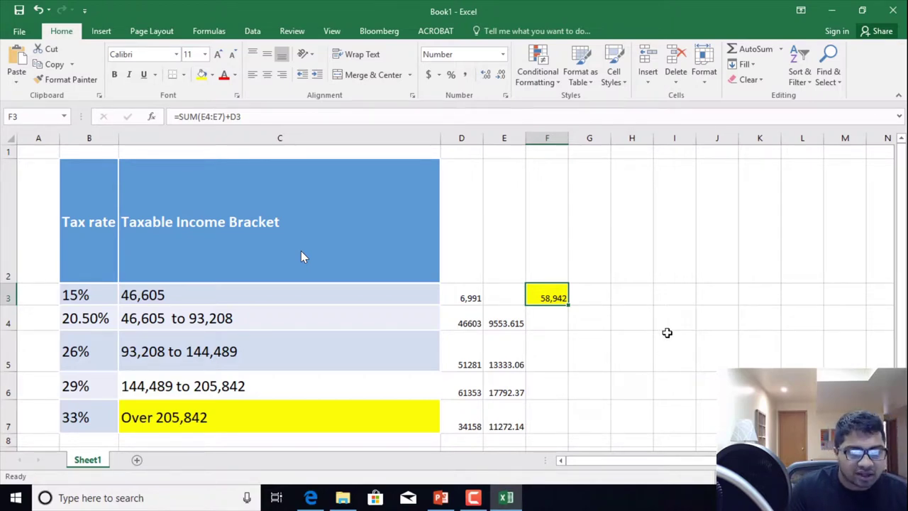
- Clear the contents of the calculation cells D3:G7 beside the tax bracket table
drag(453, 296, 578, 419)
key(Delete)
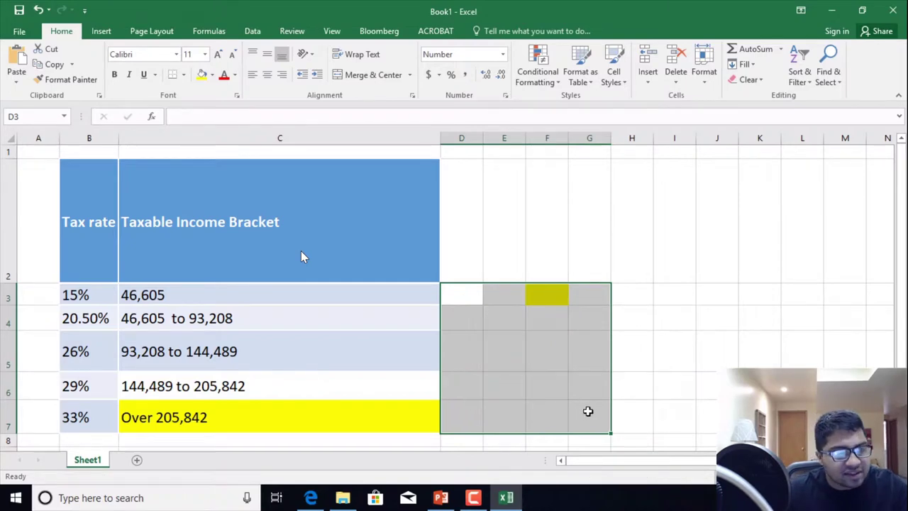
- Switch to the PowerPoint presentation and start the slide show from the Federal Tax rate- 2018 slide
key(alt+Tab)
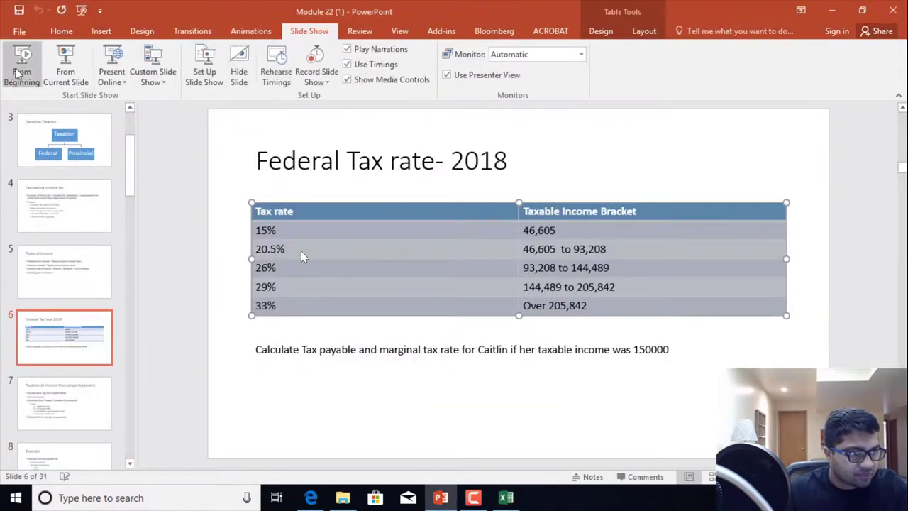
click(65, 66)
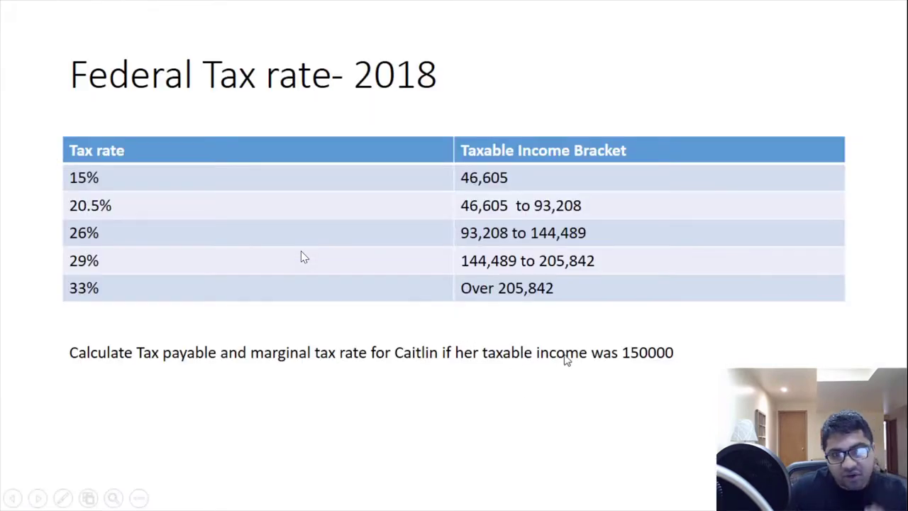
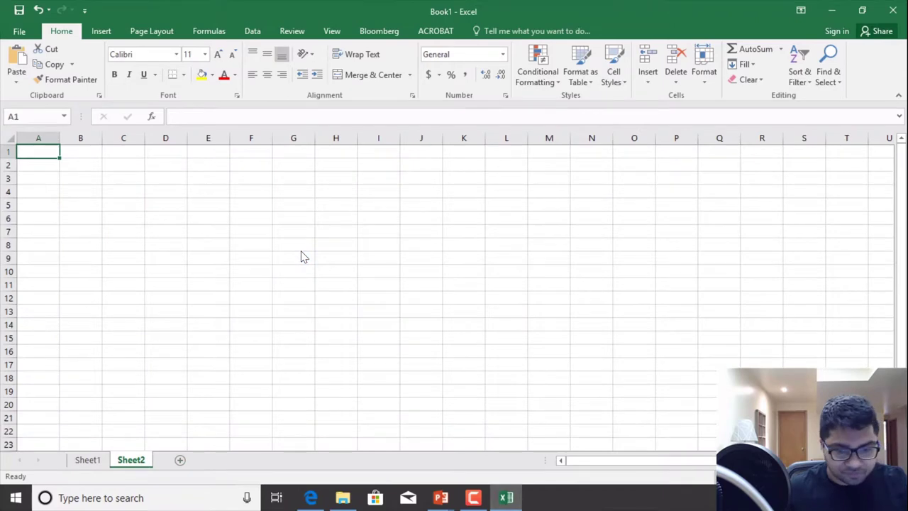
- Enter the label Div in B2 with a dividend of 7000 in C2 and a tax rate of 29% in D2
scroll(300, 257, up, 5)
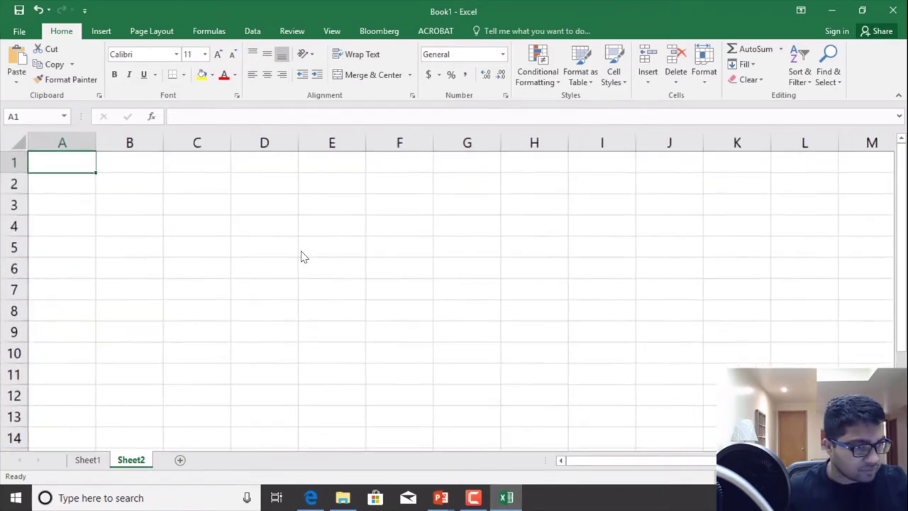
click(162, 186)
text(Div)
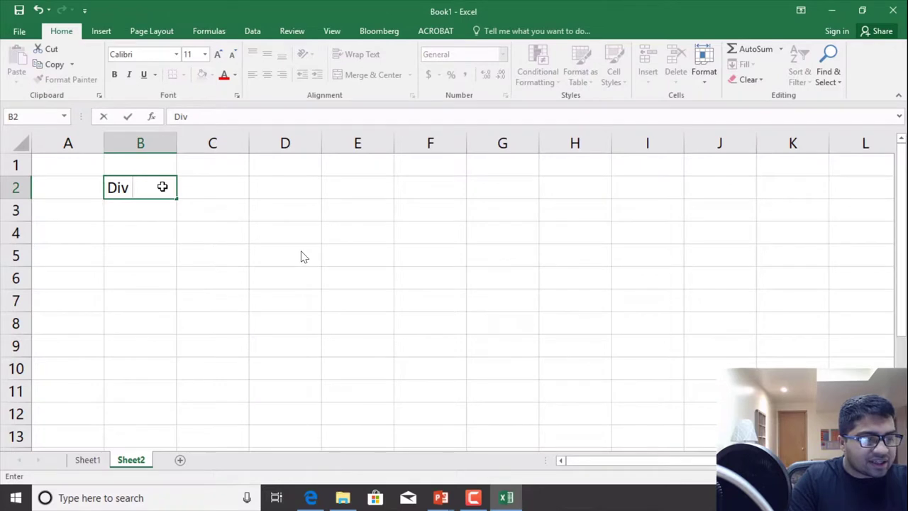
key(Tab)
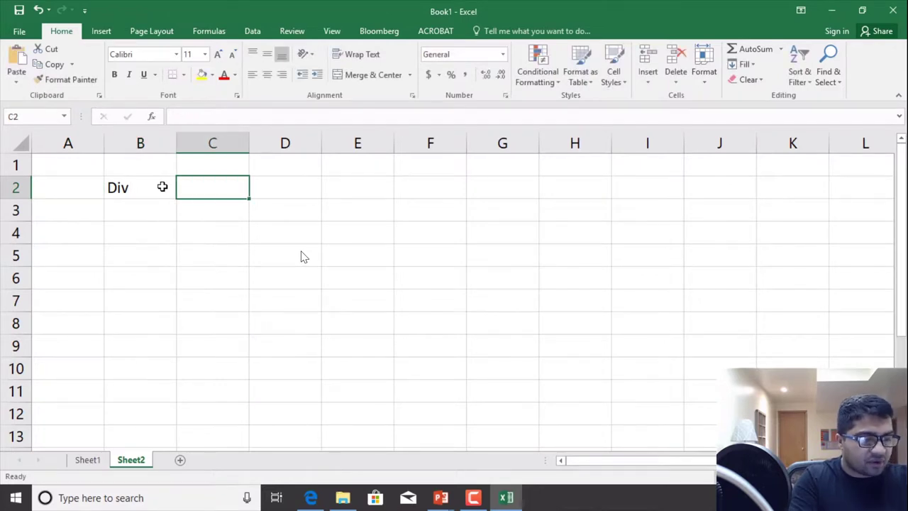
text(700)
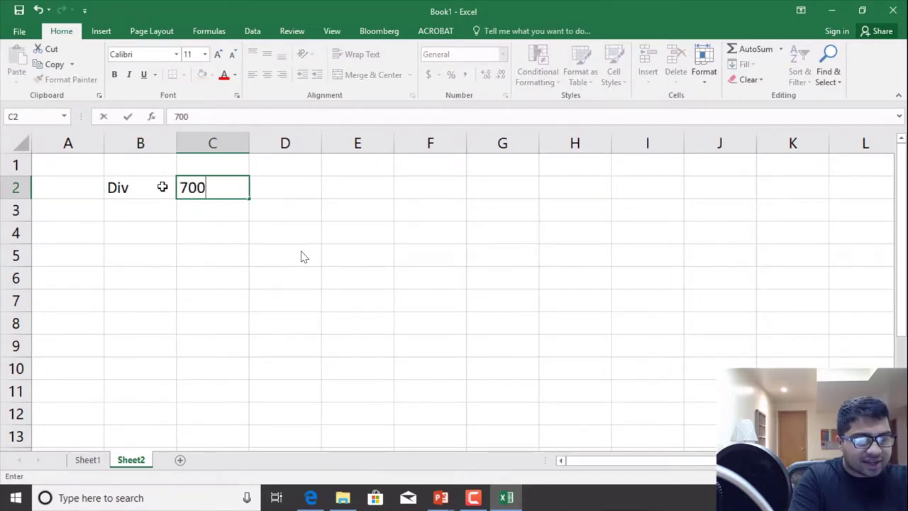
text(0)
key(Return)
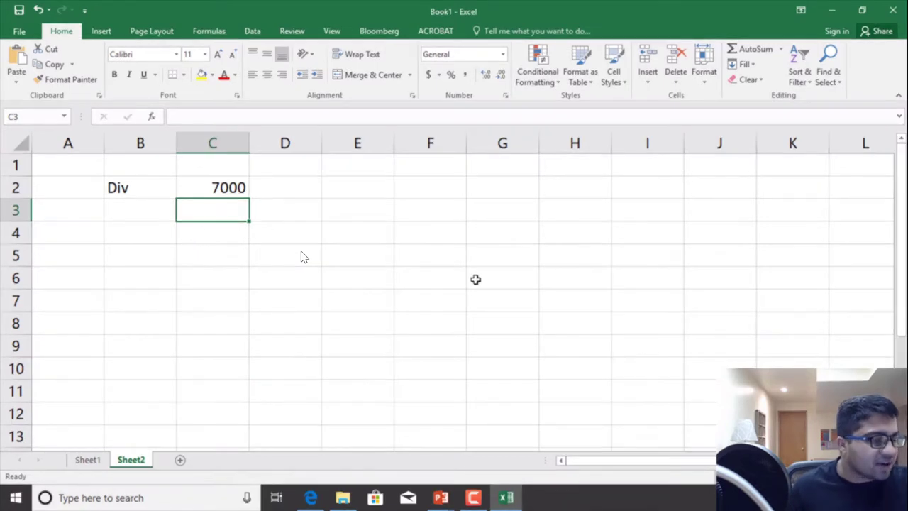
click(302, 181)
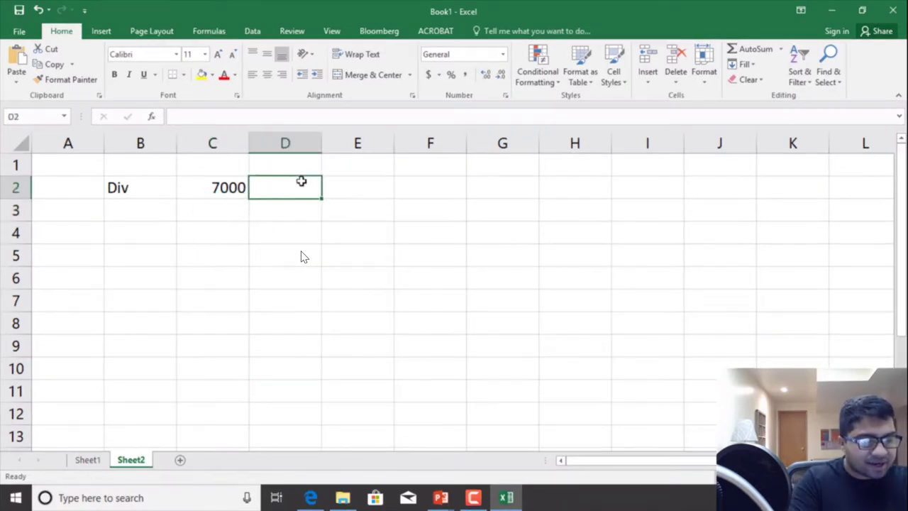
text(29%)
key(Return)
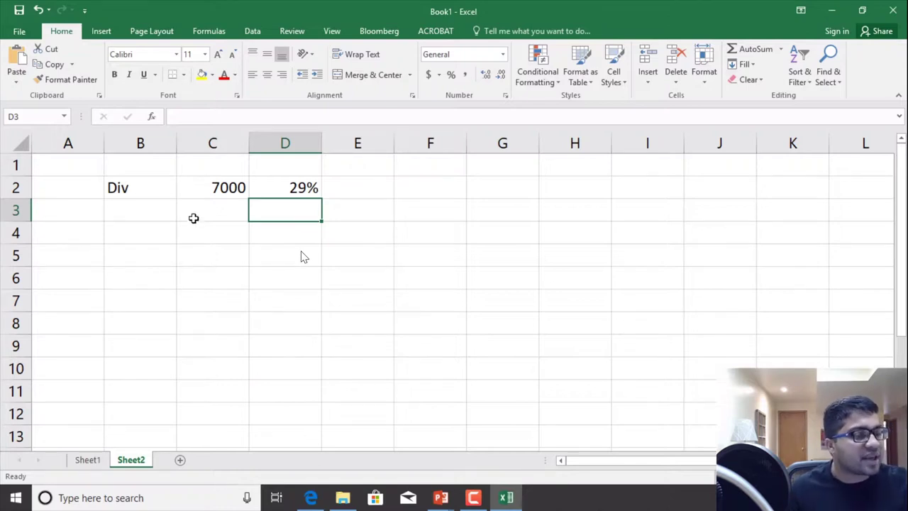
- Label B4 as Step1 and enter the dividend amount 7000 in C4
click(153, 233)
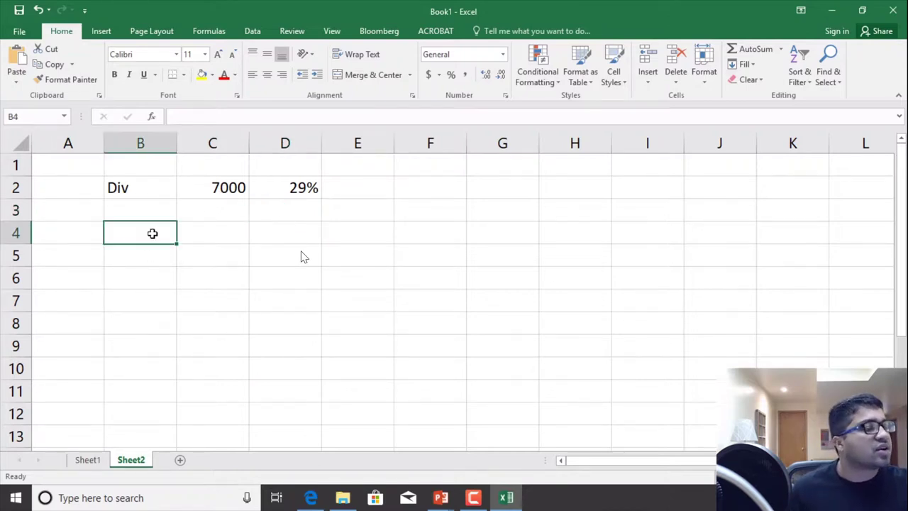
text(Step1)
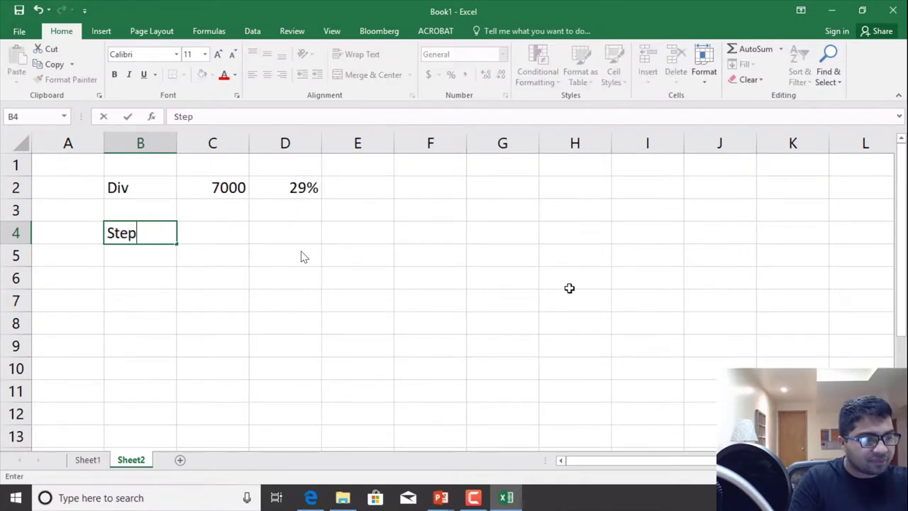
key(Tab)
text(7000)
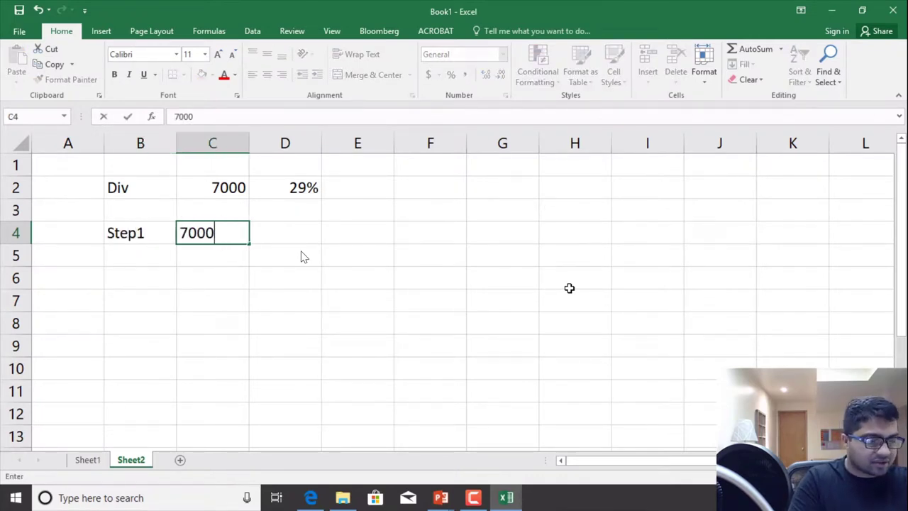
key(Return)
- Label B5 as Step 2 and gross up the dividend in C5 with the formula =C4*138%
key(Left)
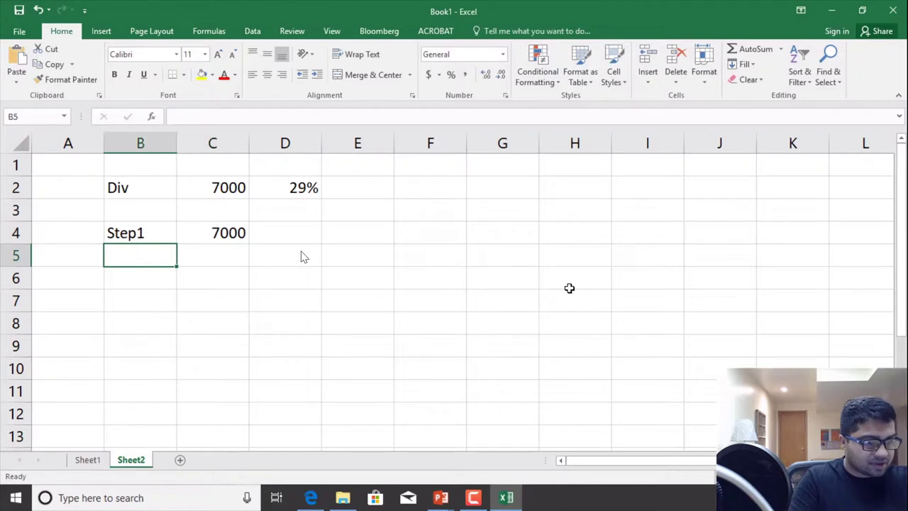
text(Step)
key(BackSpace)
text(2)
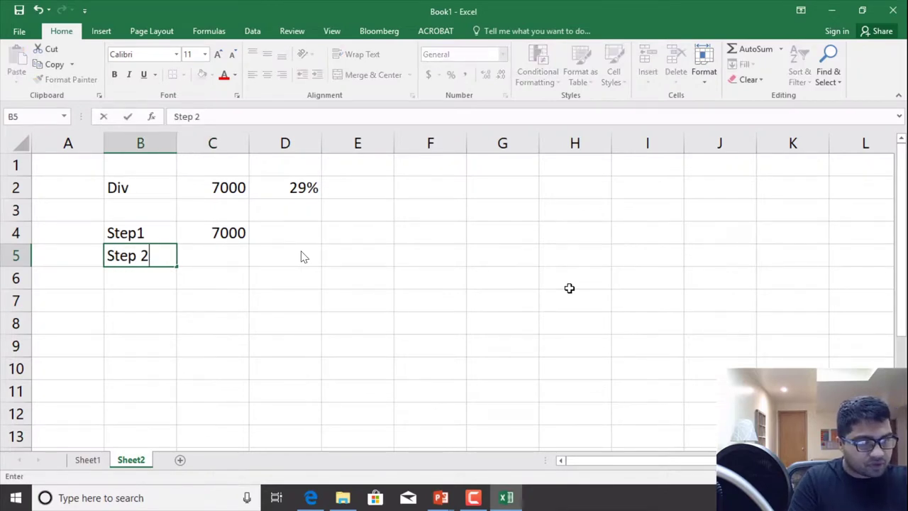
key(Tab)
text(=)
key(Up)
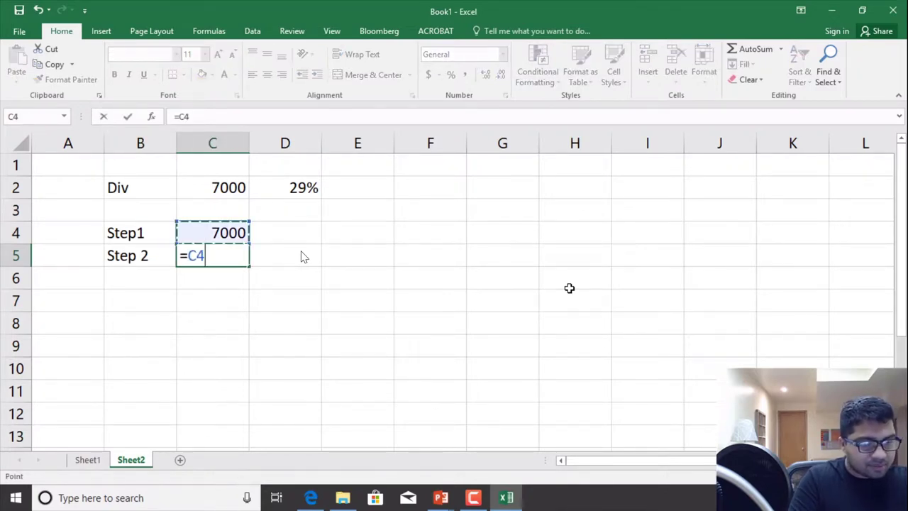
text(*138%)
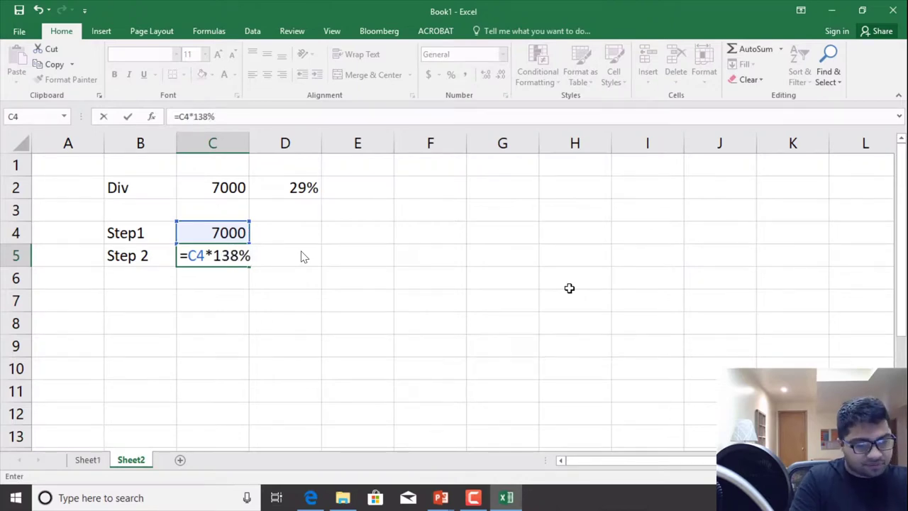
key(Return)
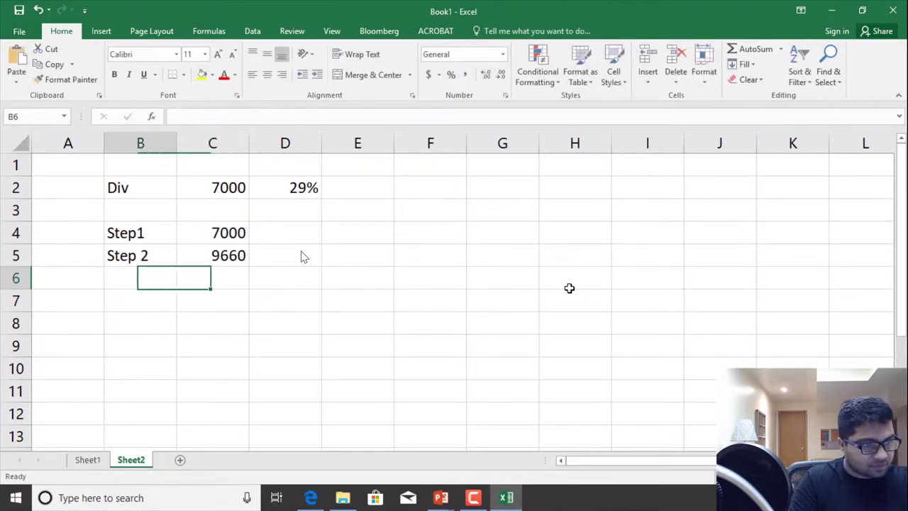
- Label B6 as Step 3 and calculate the tax on the grossed-up dividend in C6 with =C5*D2
text(Step 3)
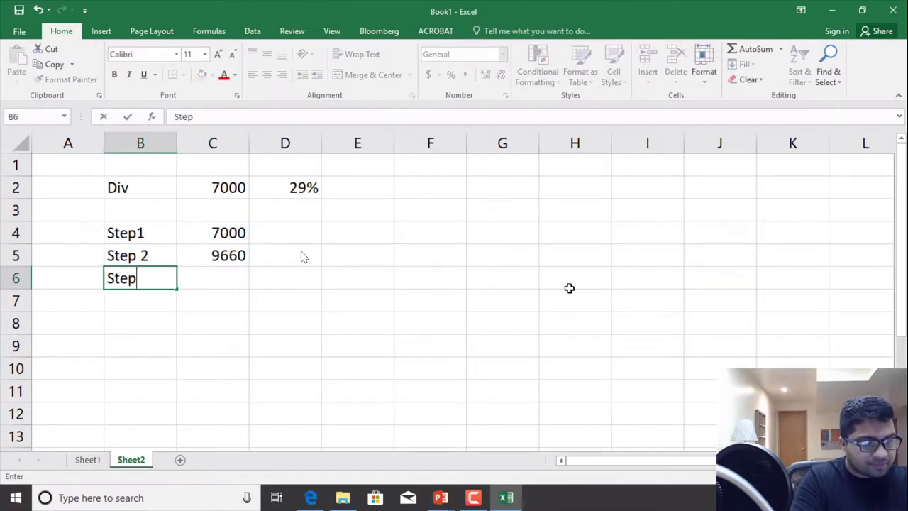
key(Tab)
text(=)
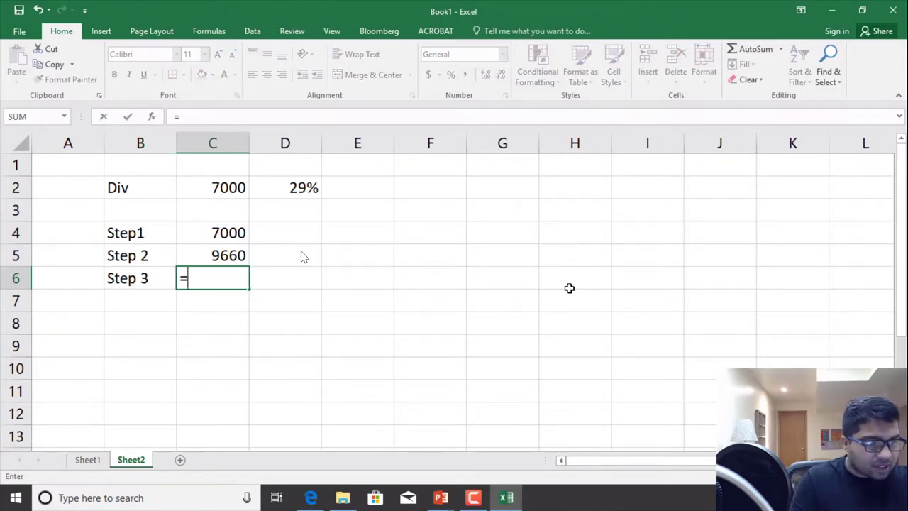
click(229, 261)
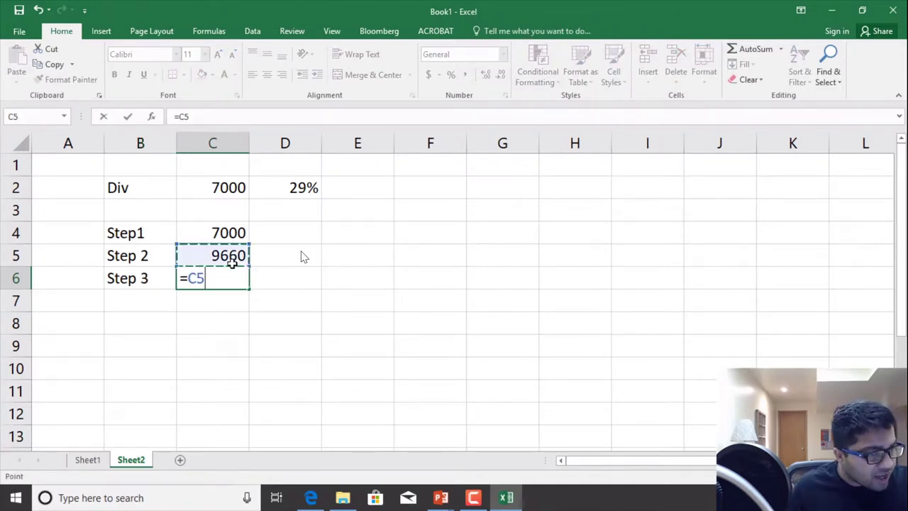
text(*)
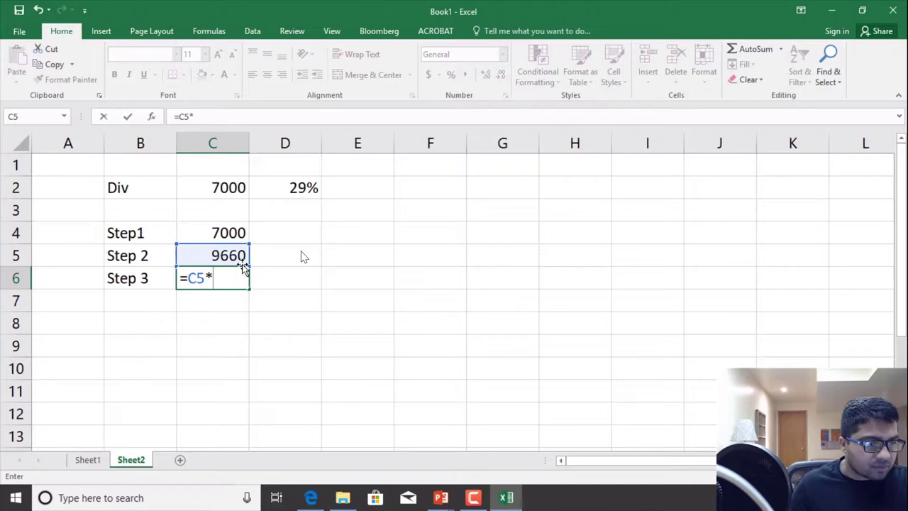
click(313, 187)
key(Return)
- Label B7 as Step 4 and calculate the dividend tax credit in C7 with =C5*15.02%
key(Left)
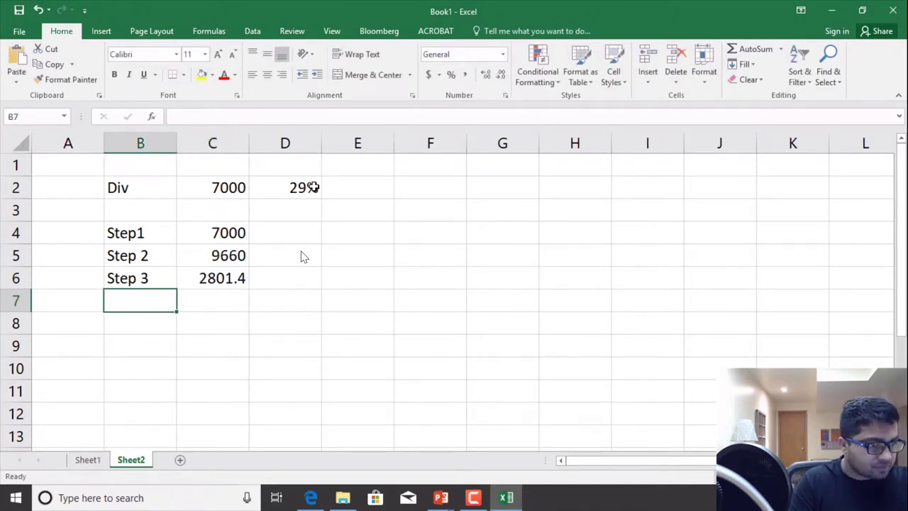
text(Step 4)
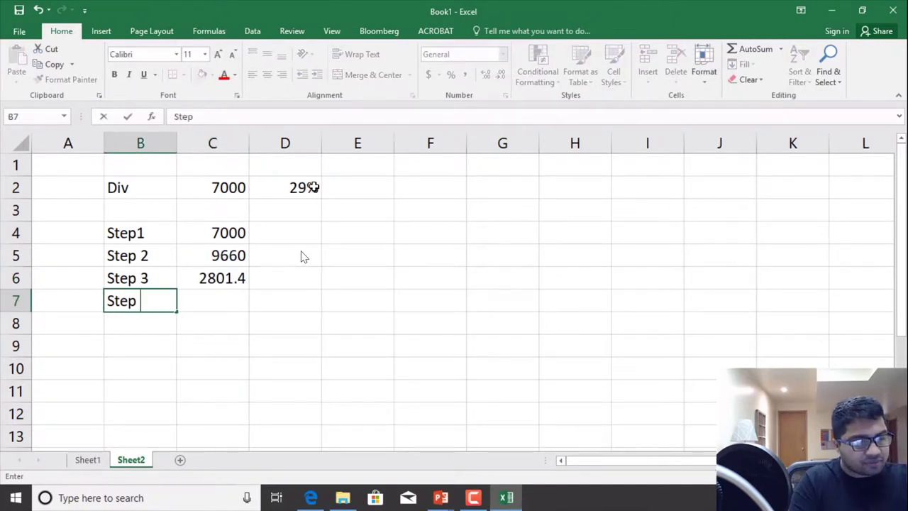
key(Tab)
text(=)
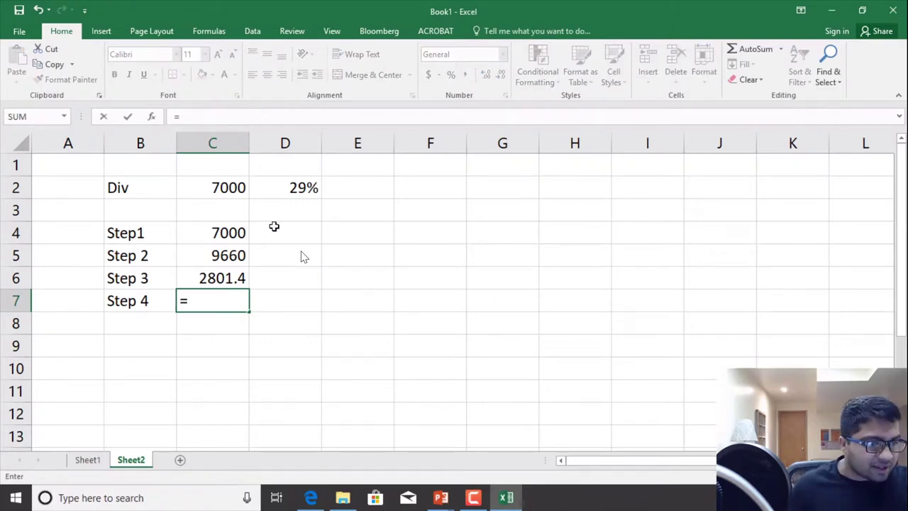
click(241, 254)
text(*)
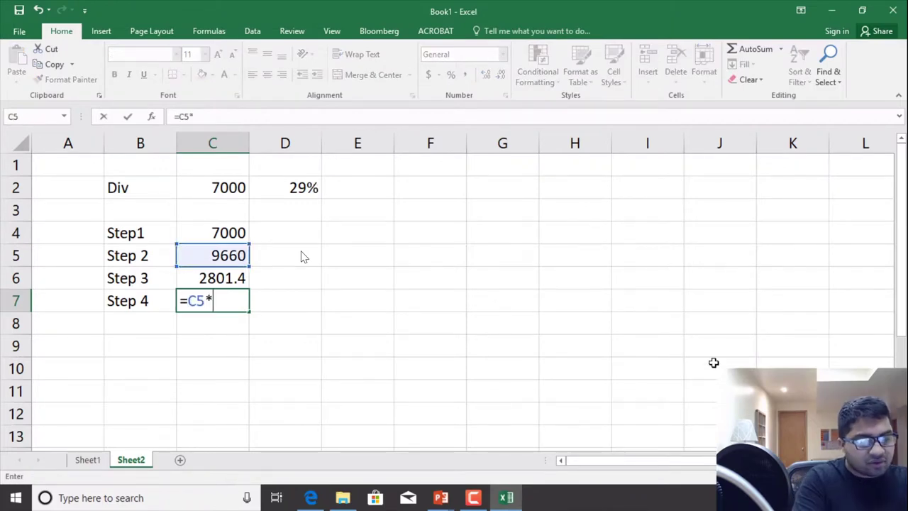
text(15.)
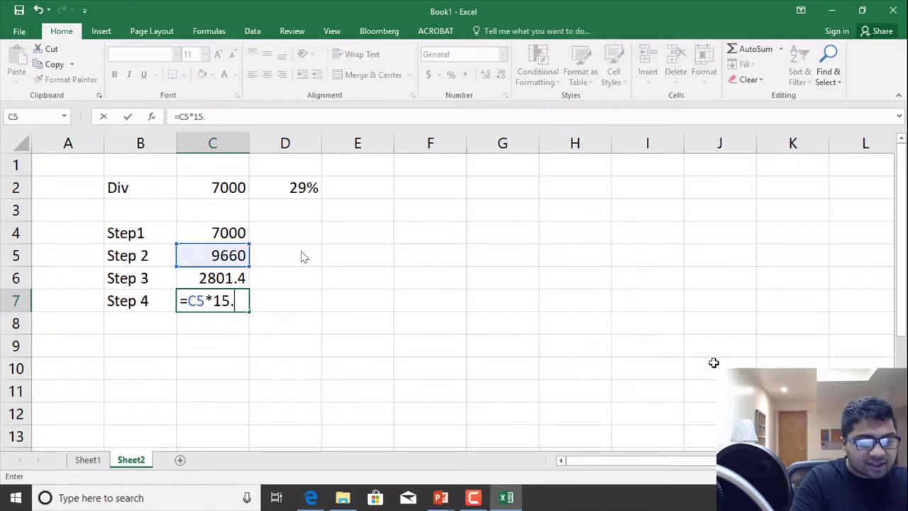
text(02%)
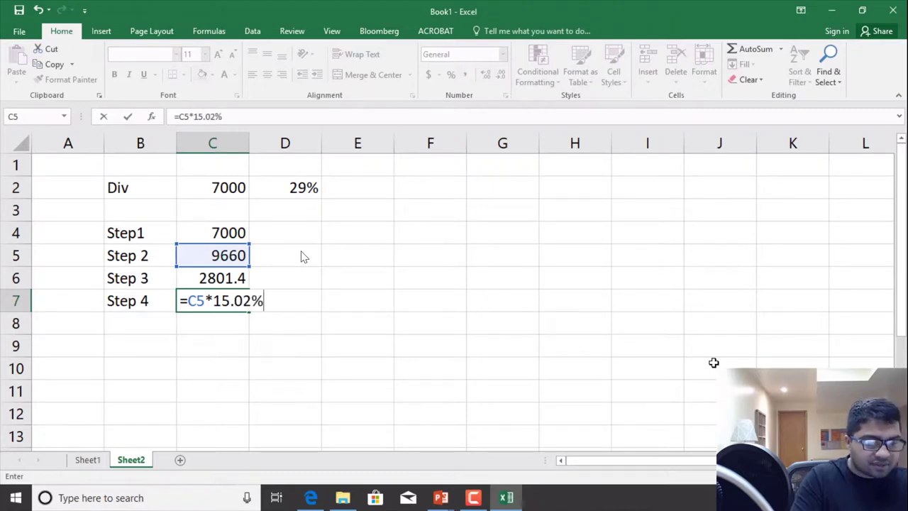
key(Return)
- Label B8 as Step 5, calculate the net tax in C8 with =C6-C7, and highlight C8 in yellow
click(149, 329)
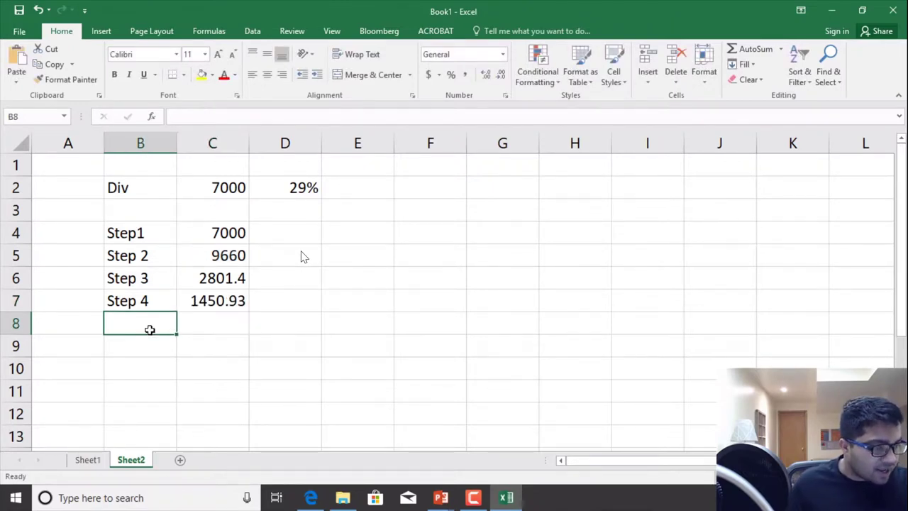
text(Step )
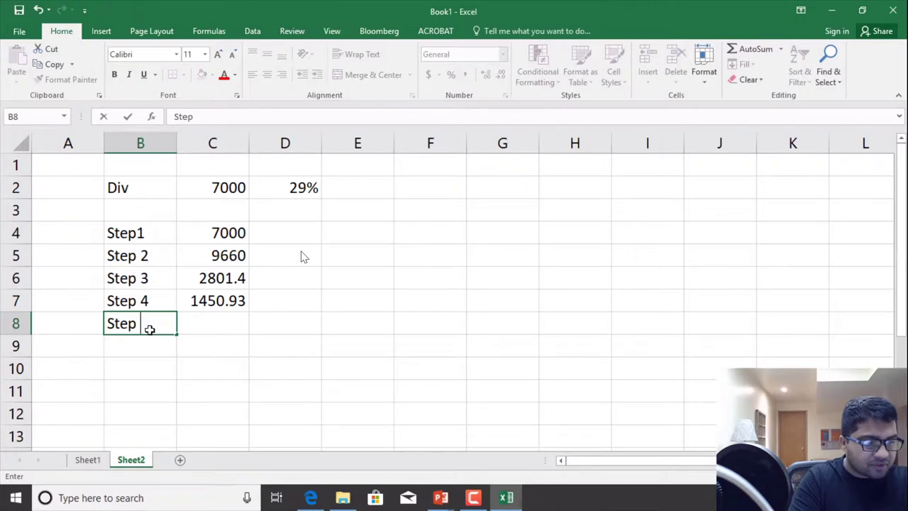
text(5)
key(Tab)
text(=)
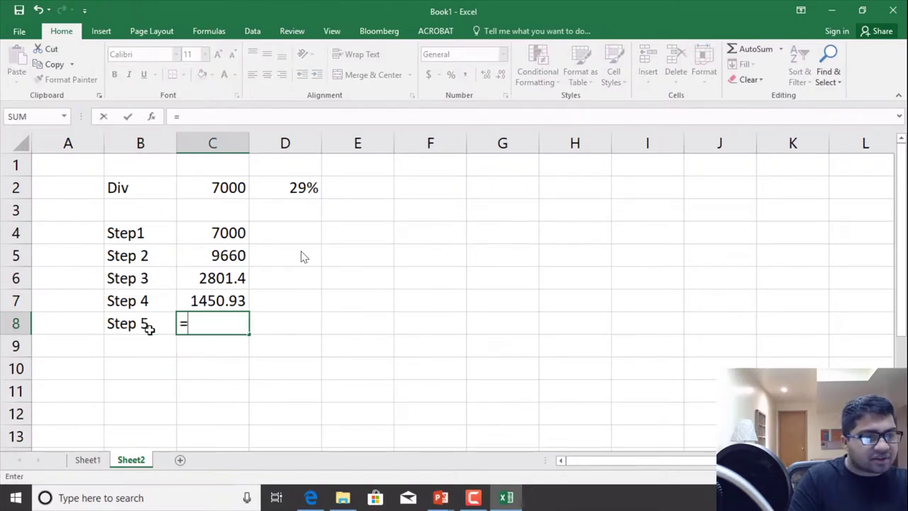
key(Up)
key(Up)
text(-)
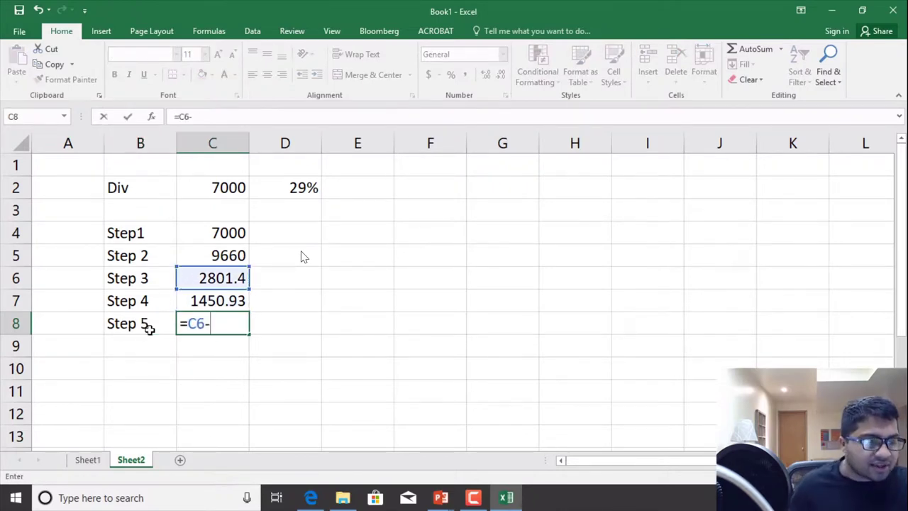
click(222, 301)
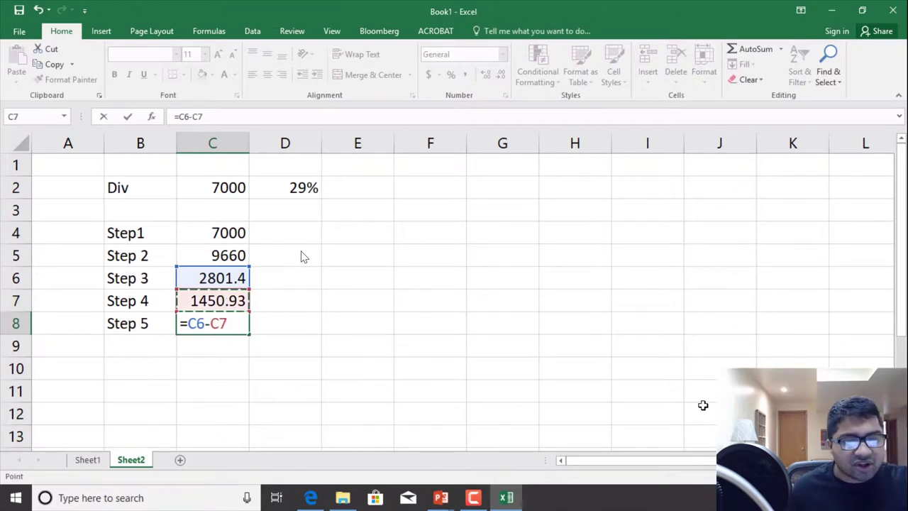
key(Return)
click(225, 321)
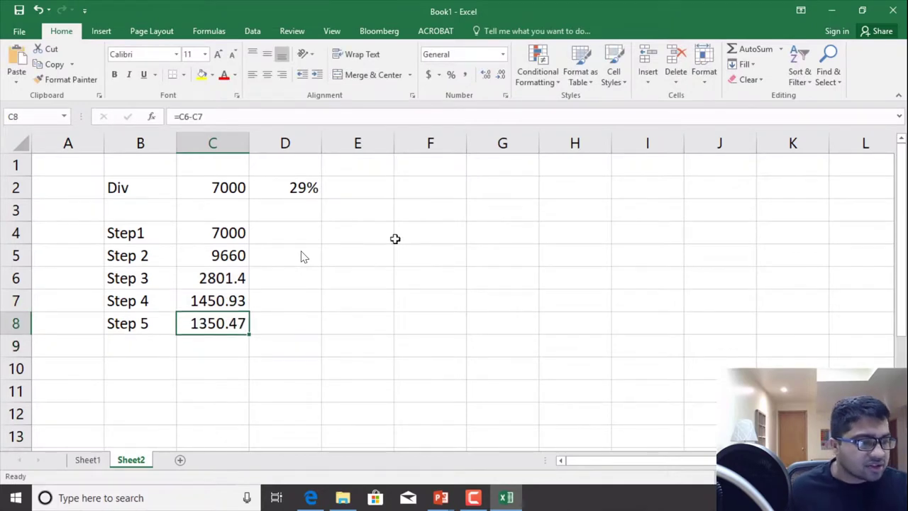
click(202, 78)
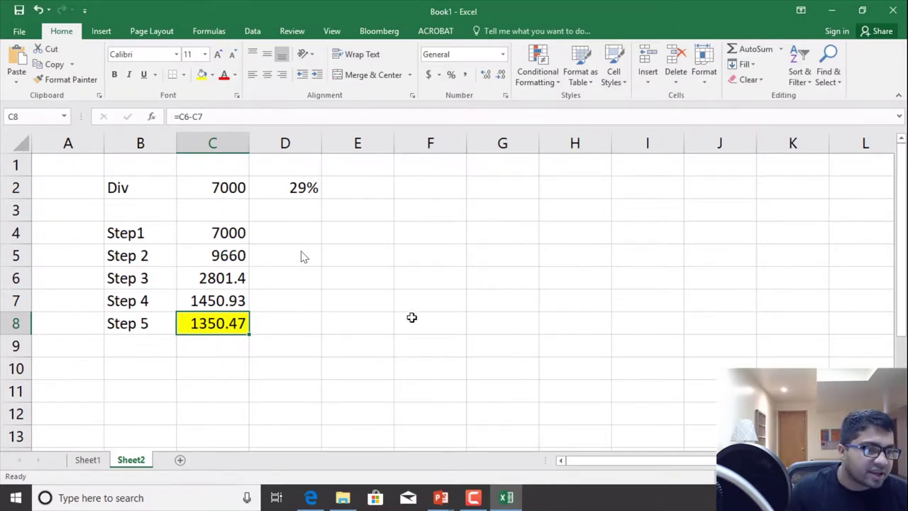
- Examine the Step 3 tax formula in C6 together with the tax rate in D2 and the dividend in C2
click(224, 282)
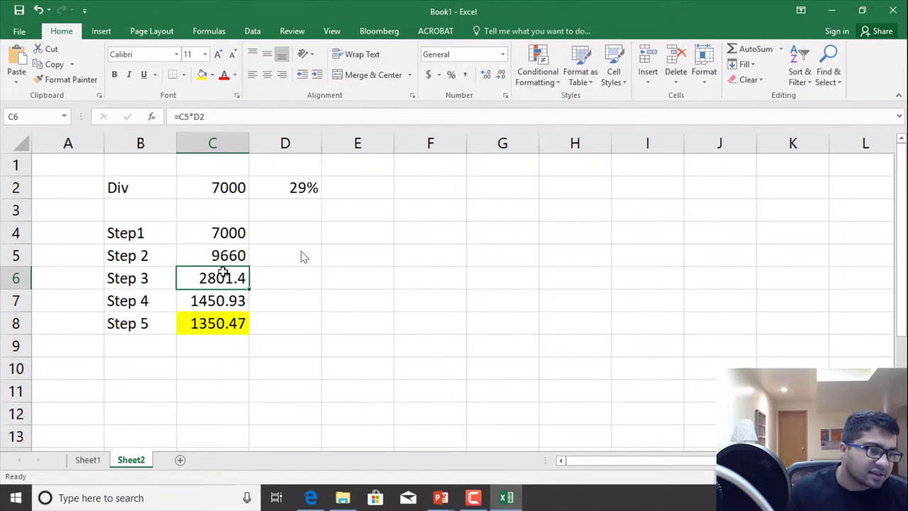
click(301, 187)
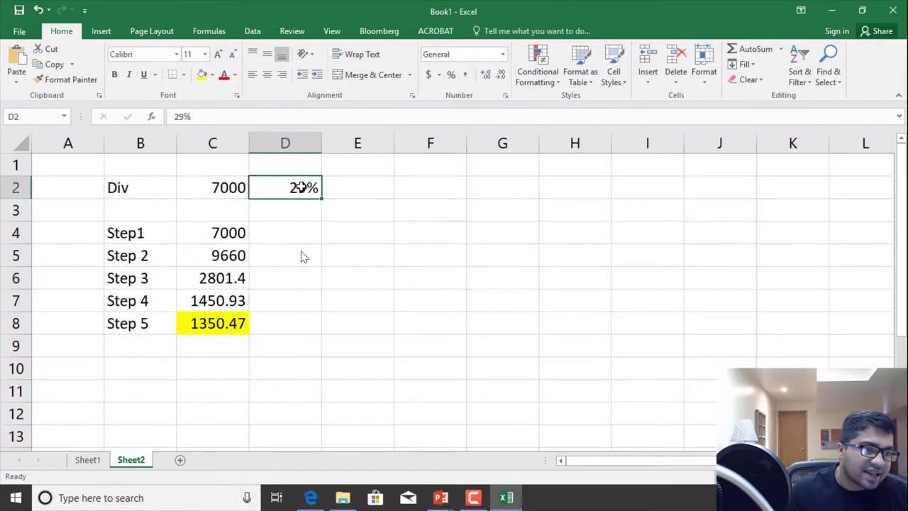
click(235, 187)
click(213, 277)
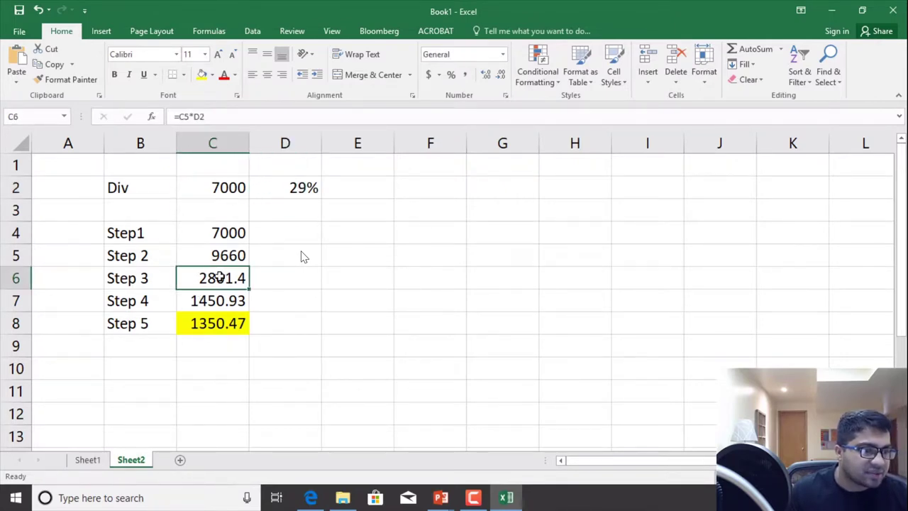
- Try calculating the tax on the dividend without gross-up in D6 with =C4*D2, and clear the cell
click(304, 269)
text(=)
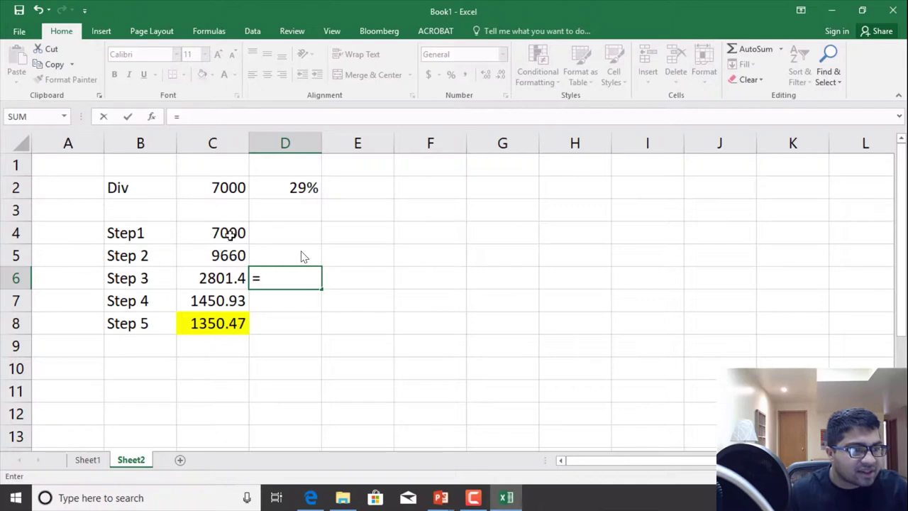
click(232, 232)
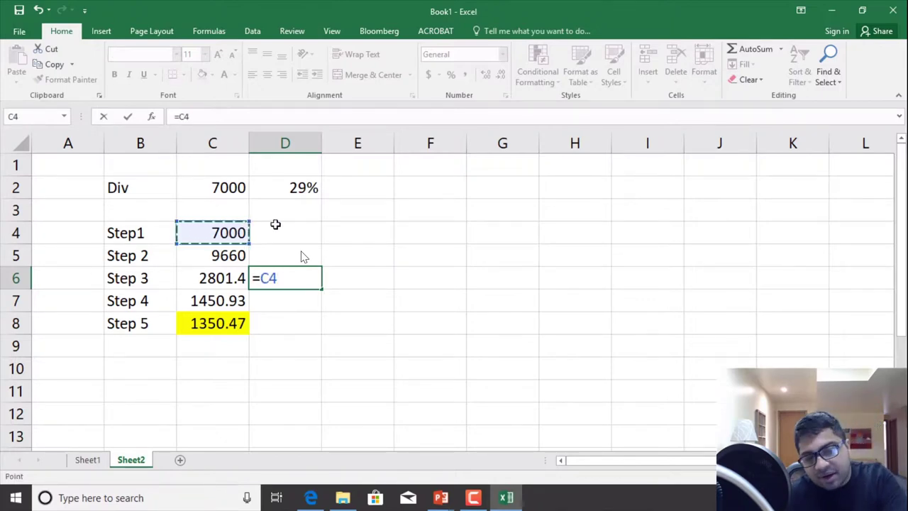
text(*)
click(303, 186)
key(Return)
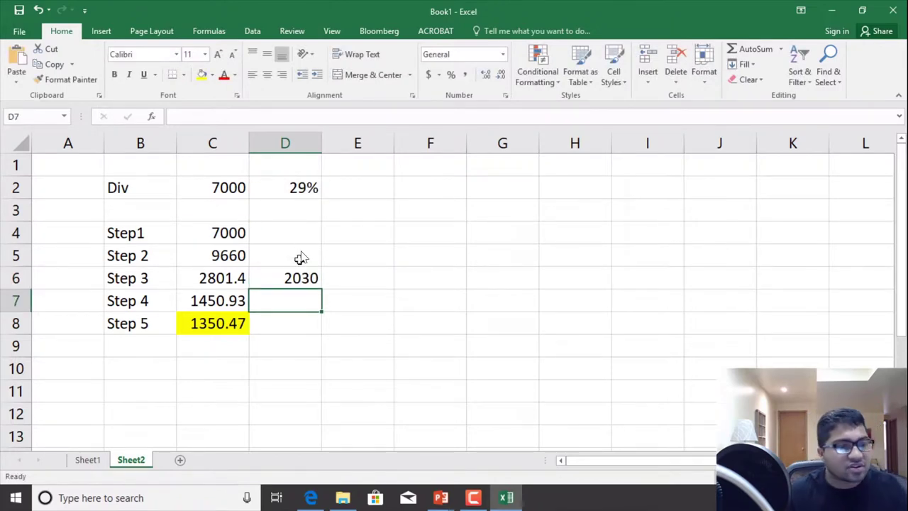
key(Up)
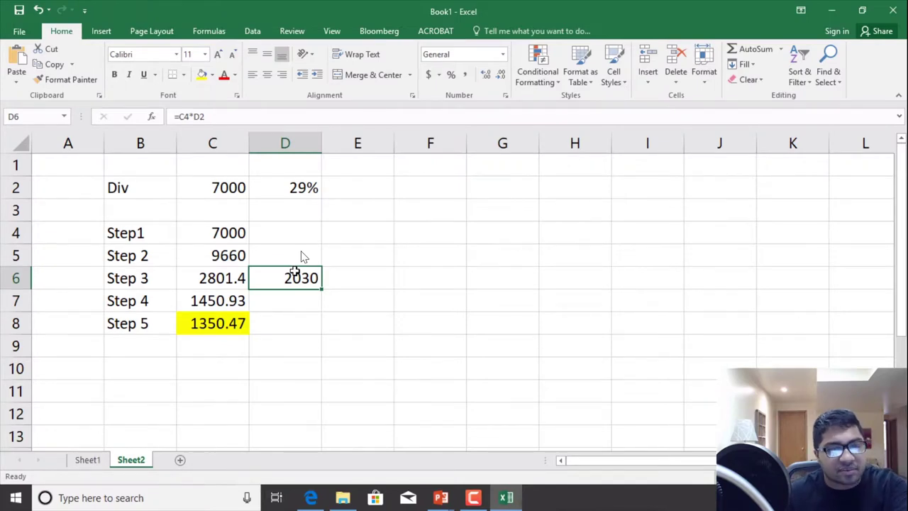
key(Delete)
click(270, 300)
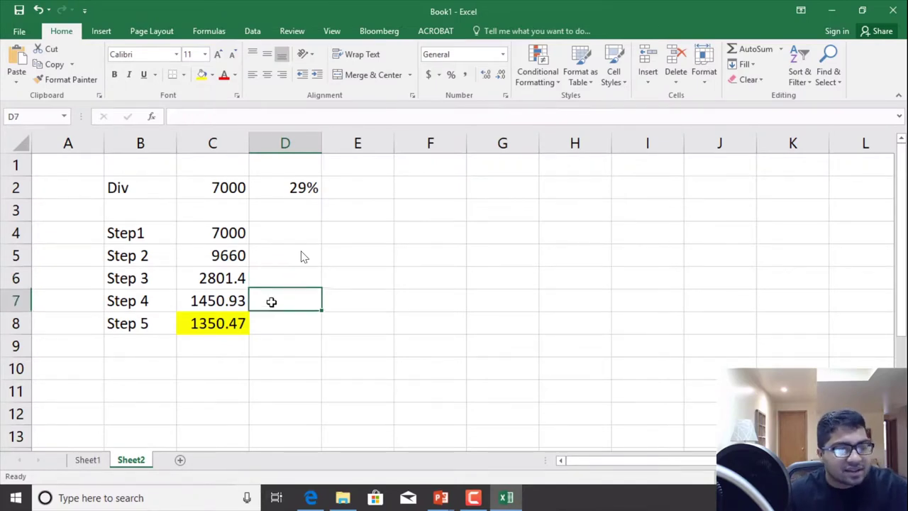
text(=)
click(224, 194)
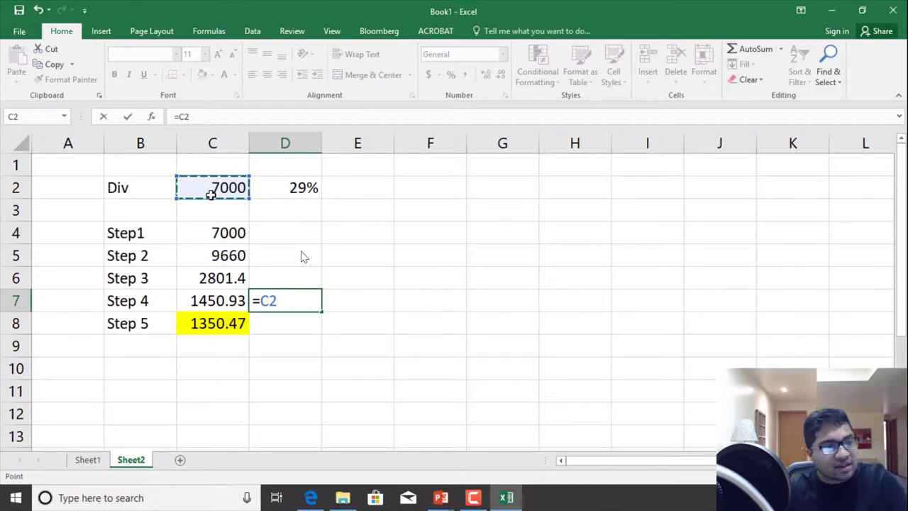
key(BackSpace)
key(BackSpace)
key(BackSpace)
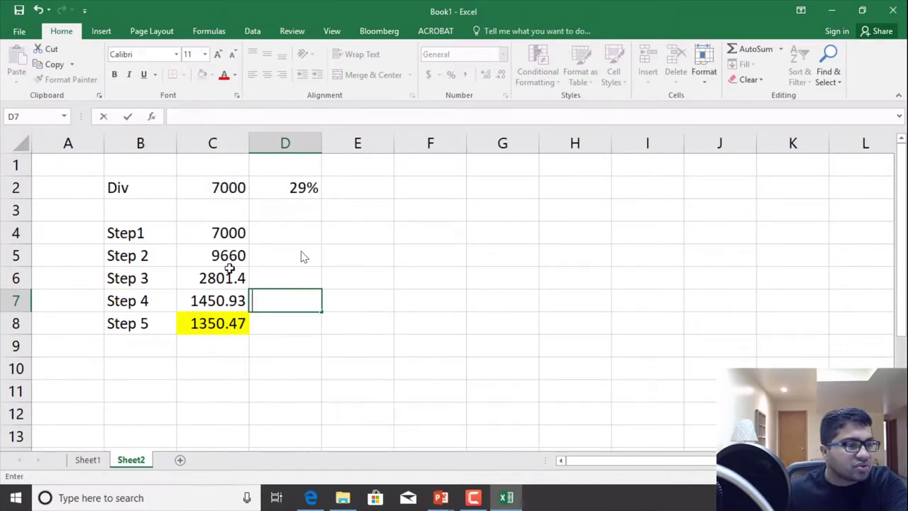
click(237, 256)
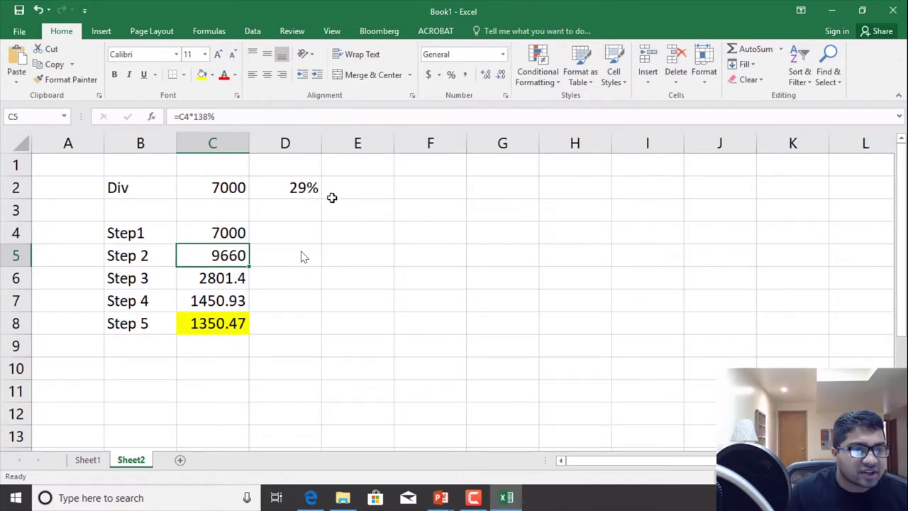
- Change the dividend in C2 to 12000 and the tax rate in D2 to 33%
click(301, 187)
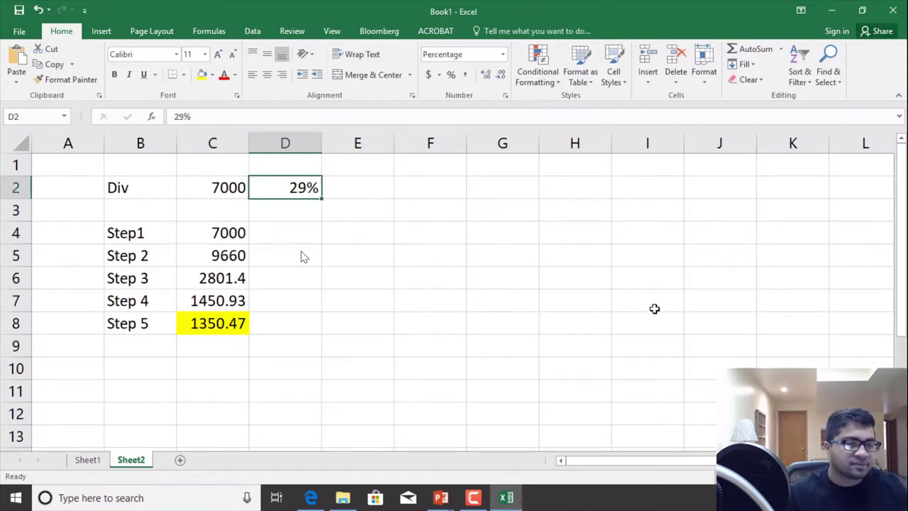
click(218, 188)
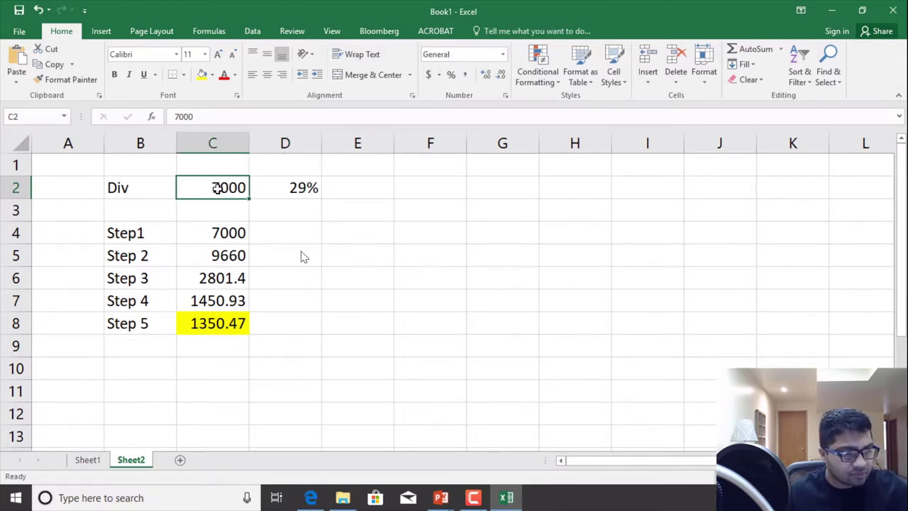
text(12000)
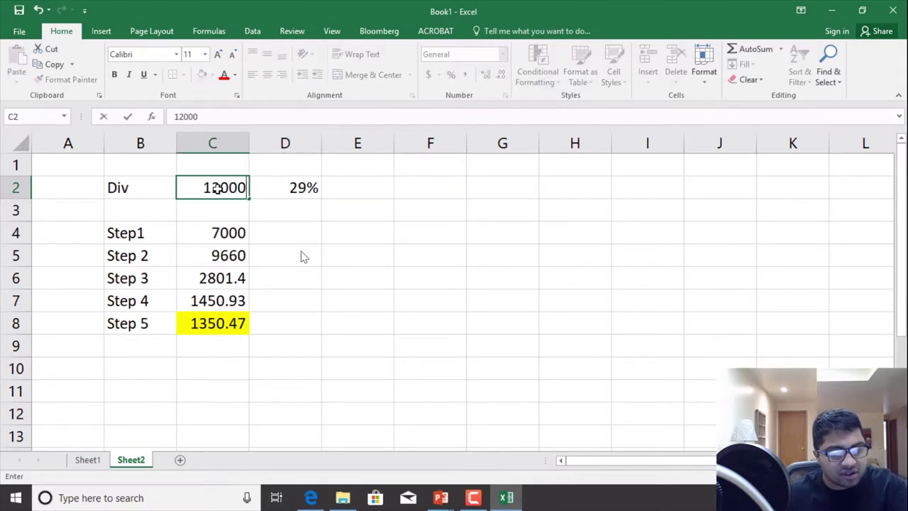
key(Return)
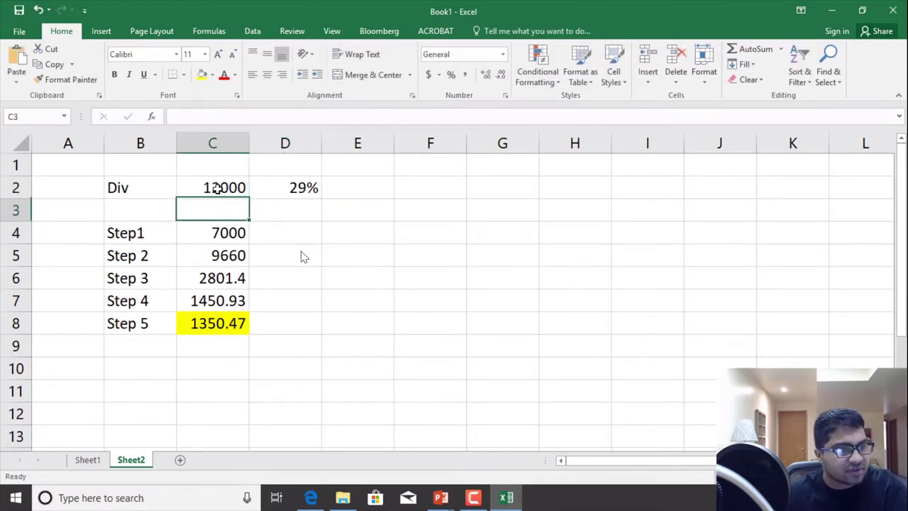
click(311, 187)
text(33)
key(Return)
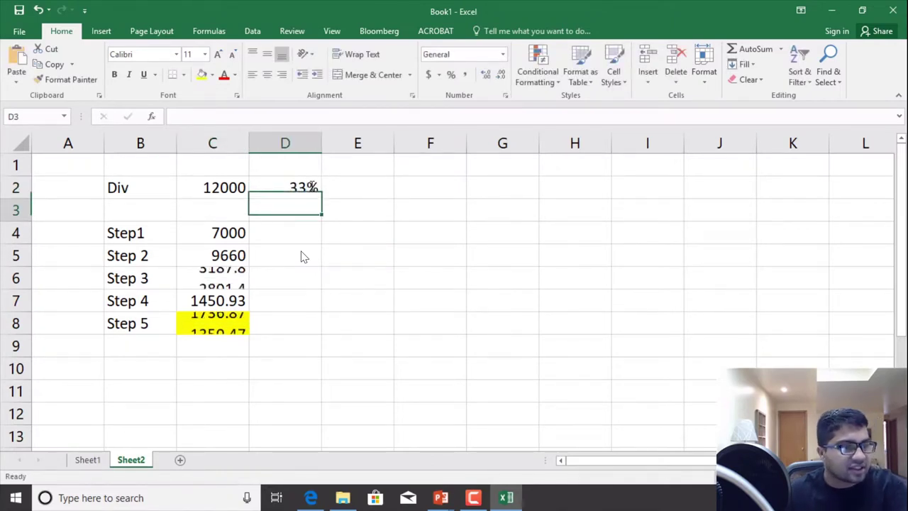
- Set the Step 1 dividend amount in C4 to 12000
click(489, 260)
click(235, 228)
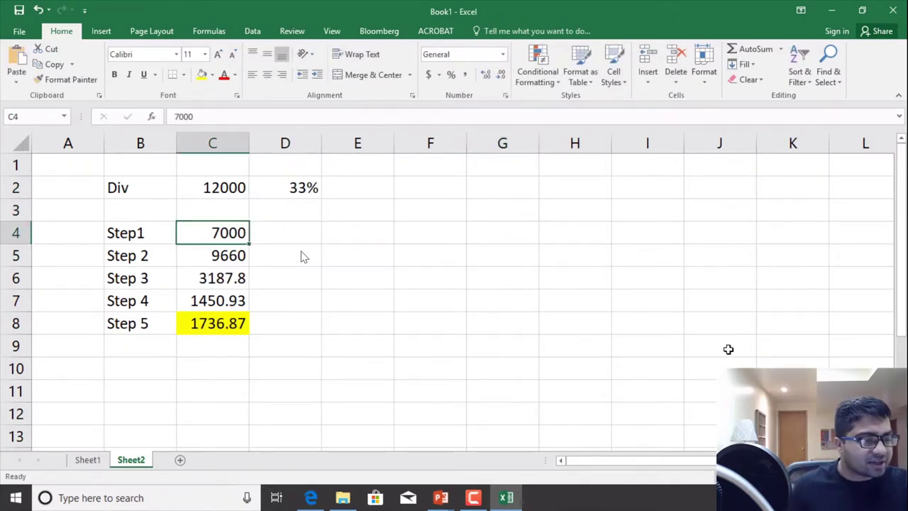
text(12000)
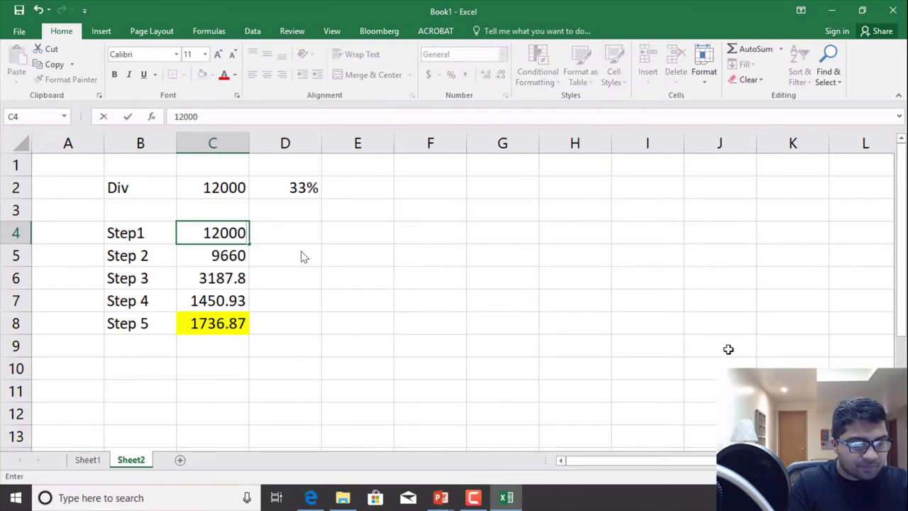
key(Return)
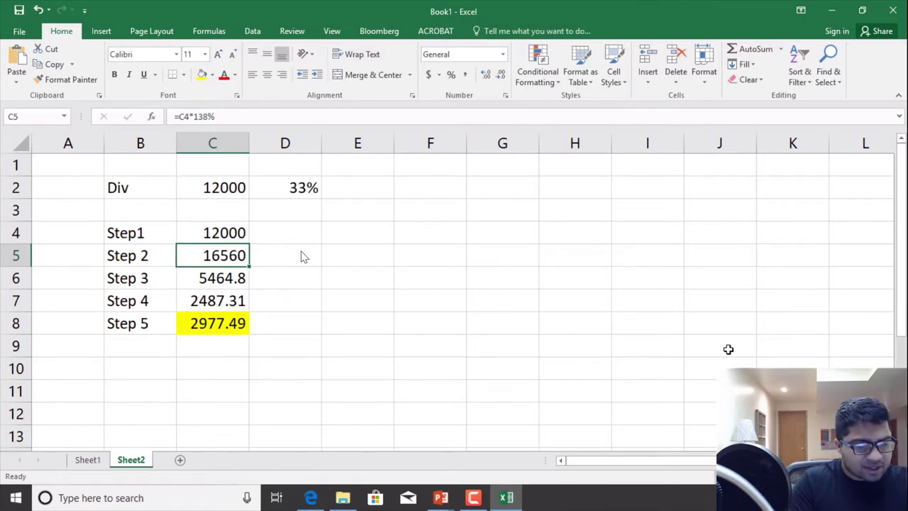
- Examine the calculation from Step 1 to Step 4 in C4:C7, including the cells referenced by the tax and tax credit formulas
key(Up)
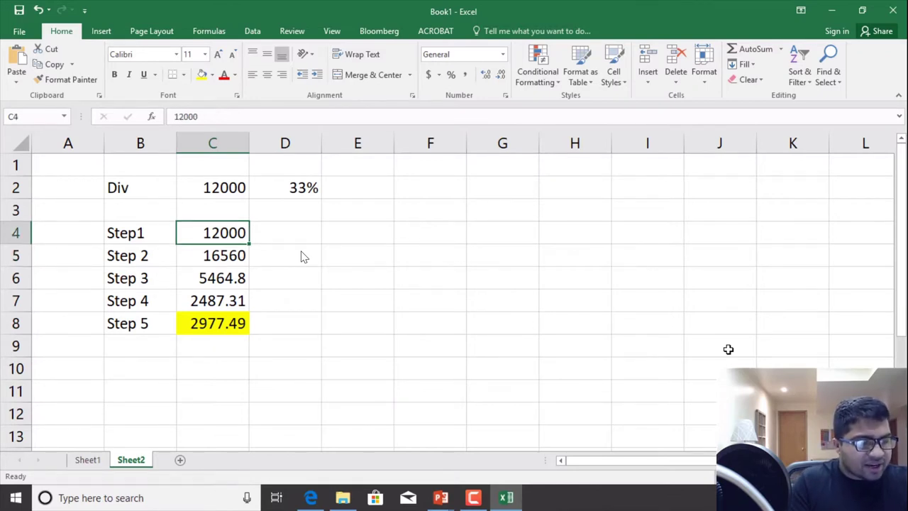
key(Down)
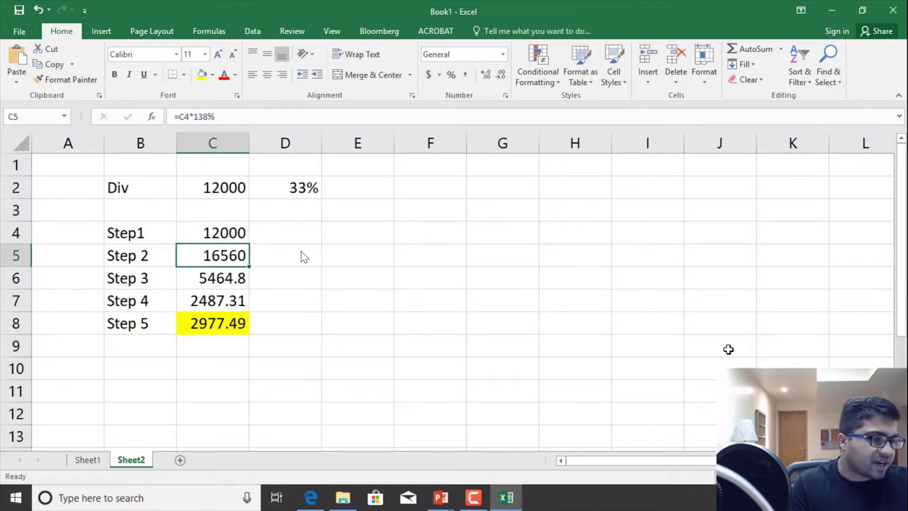
key(Down)
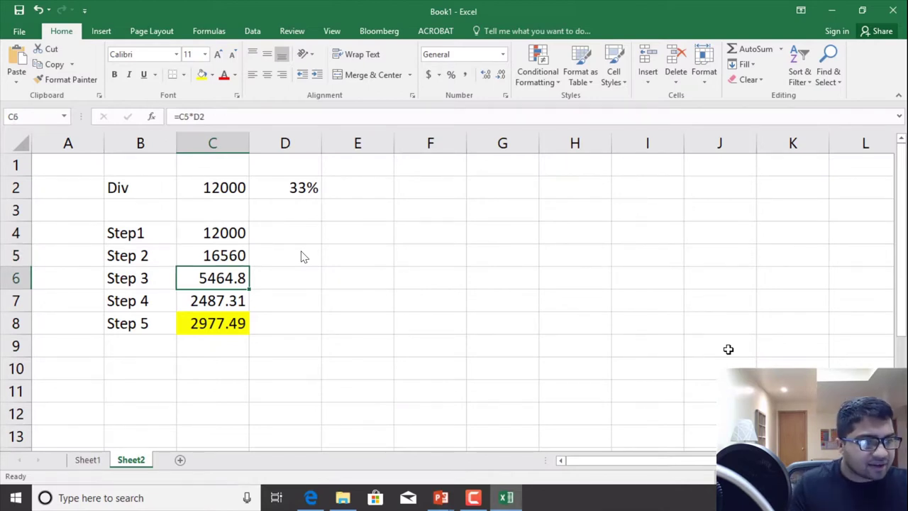
click(202, 121)
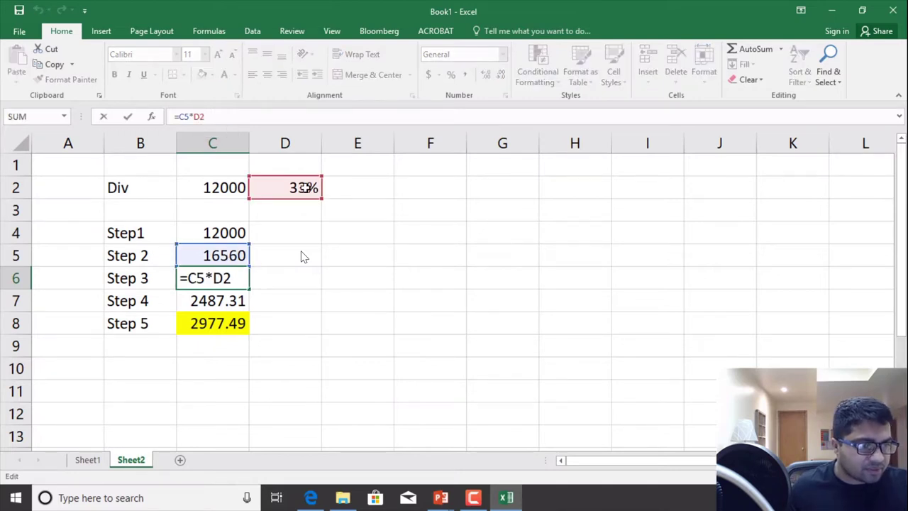
key(ctrl+Return)
click(243, 301)
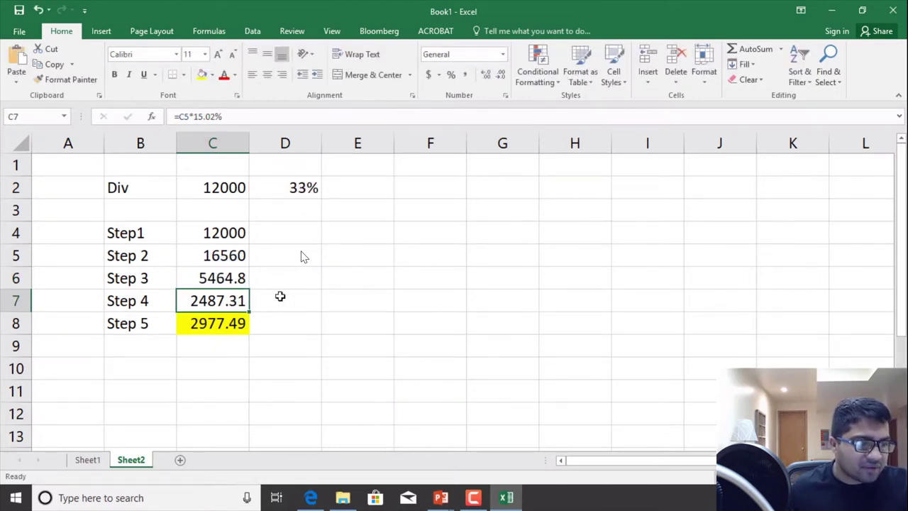
click(205, 118)
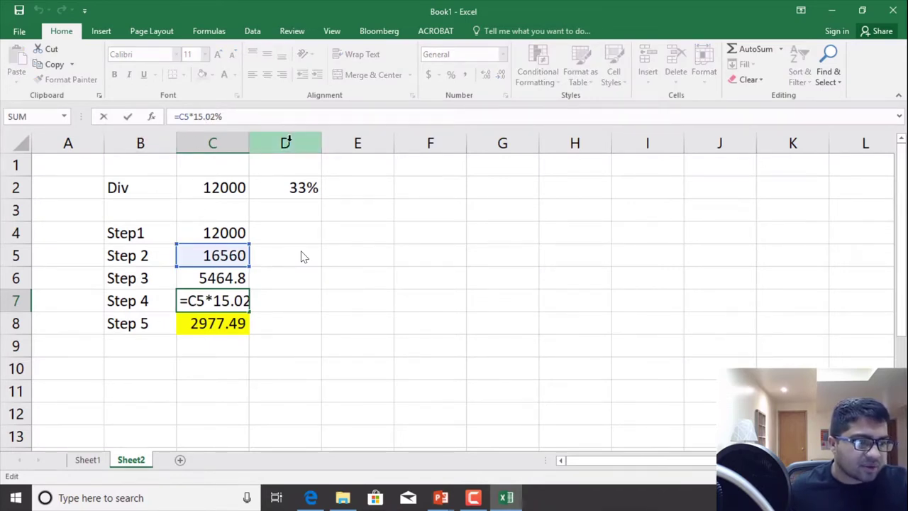
key(ctrl+Return)
- Review how the Step 5 net tax in C8 derives from the tax in C6 and the dividend tax credit in C7
click(222, 277)
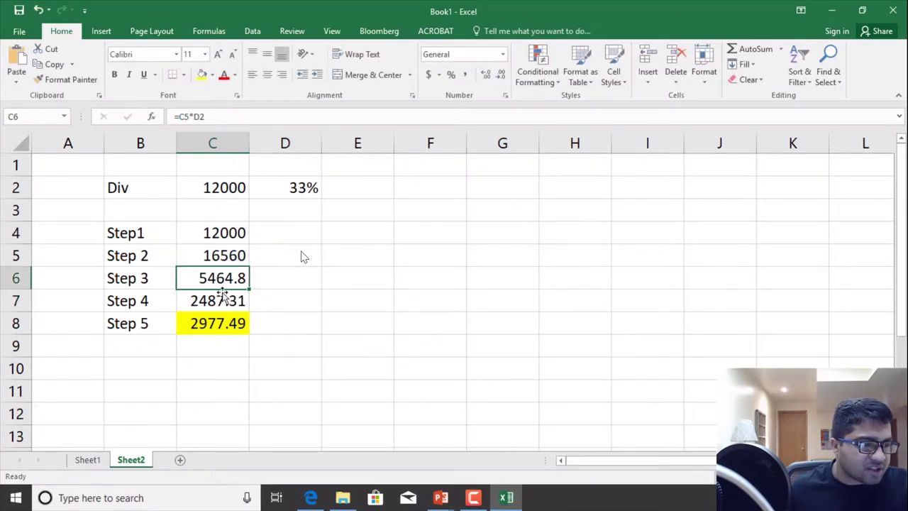
click(219, 297)
click(217, 323)
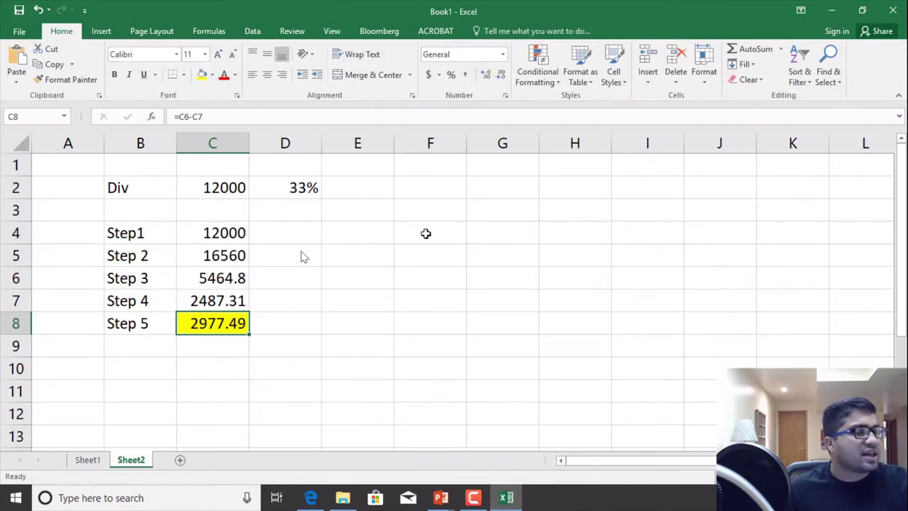
click(223, 299)
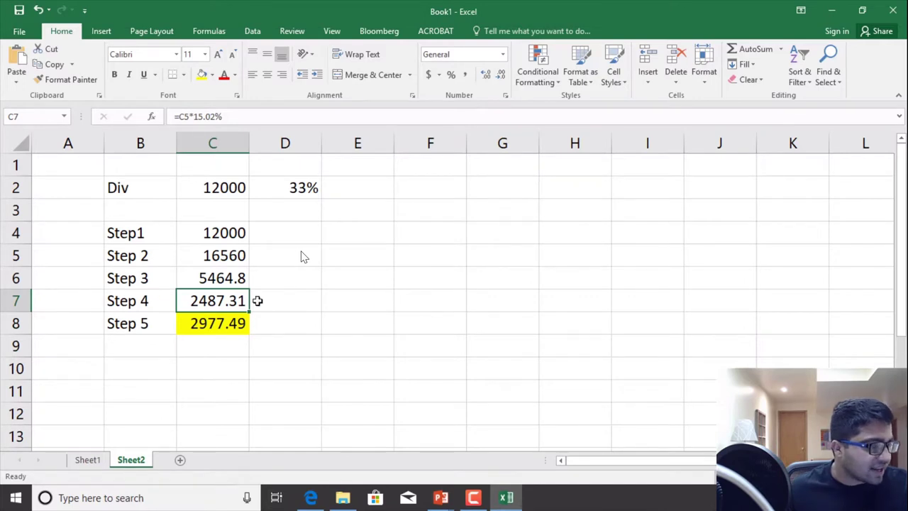
click(190, 324)
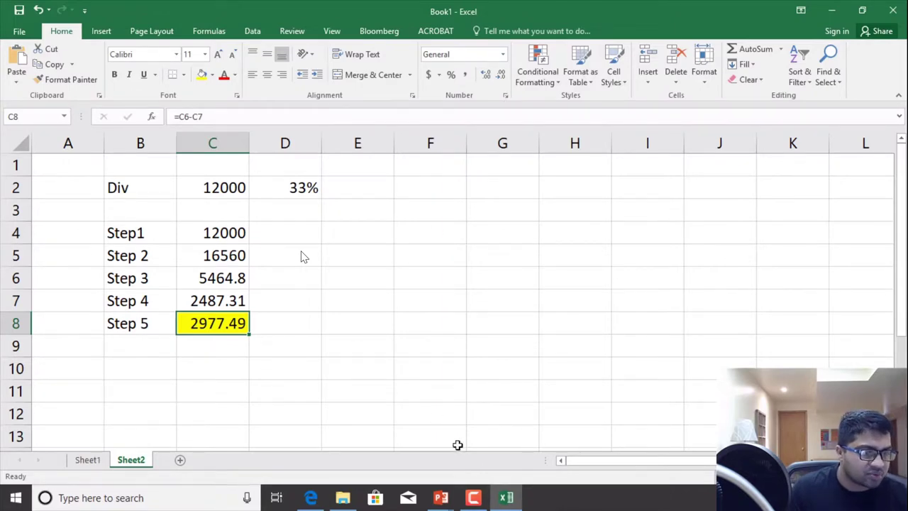
- Switch to PowerPoint and return to the running slide show at the "Taxation of income from property(assets)" slide
mouse_move(443, 501)
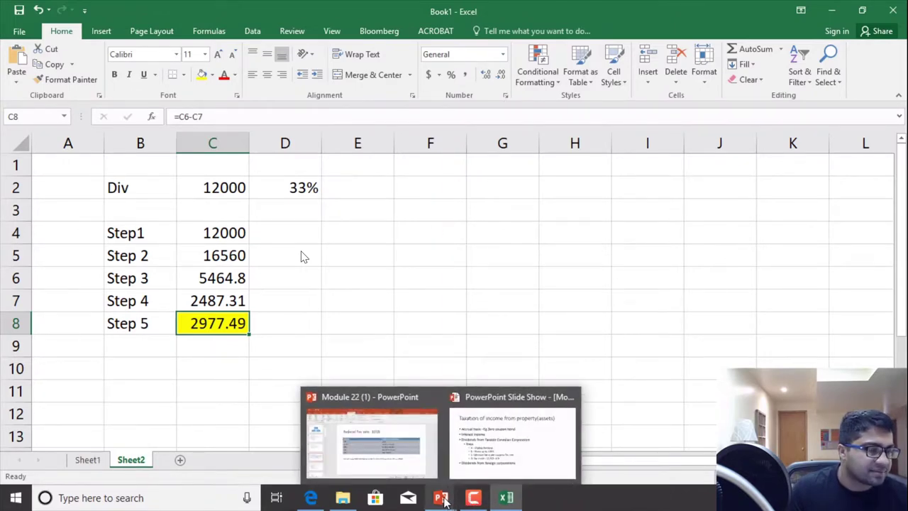
click(482, 503)
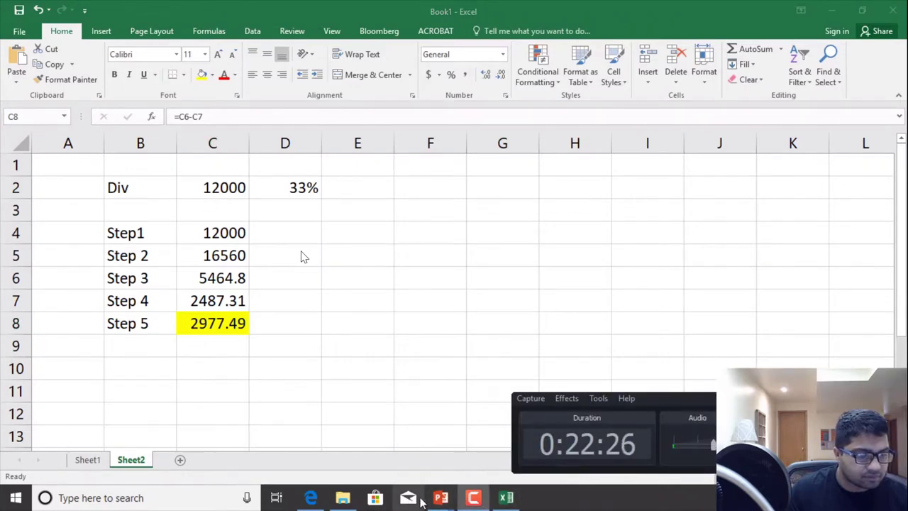
mouse_move(440, 499)
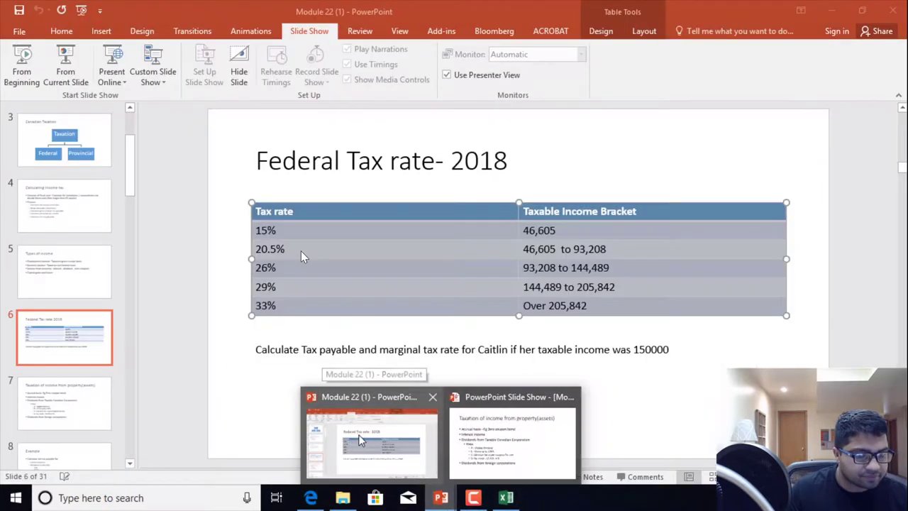
click(360, 433)
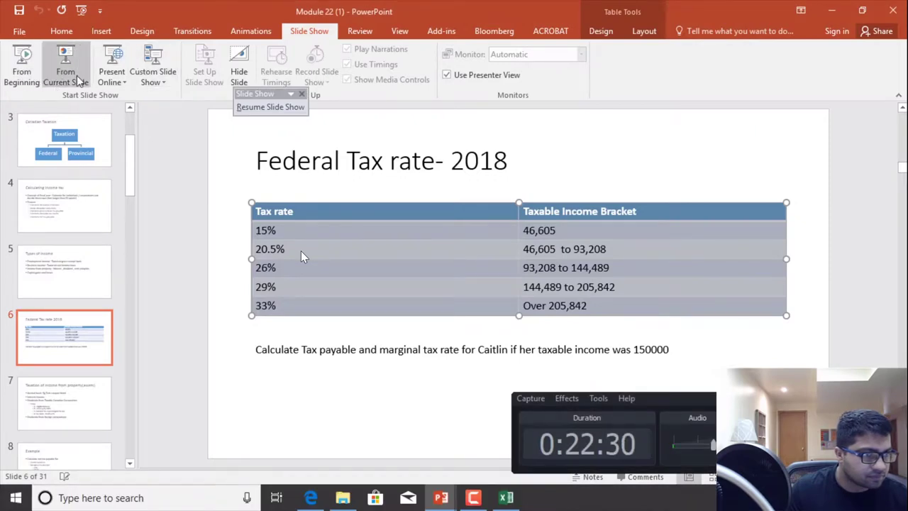
key(alt+Tab)
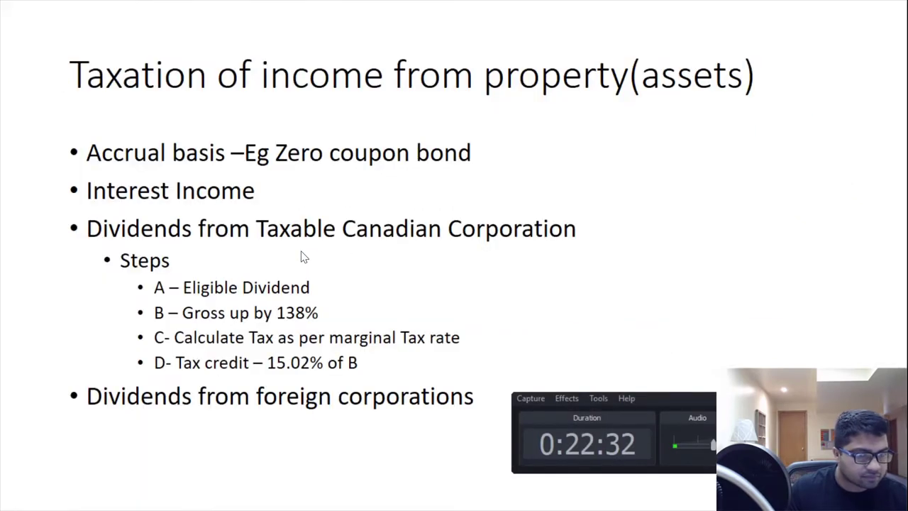